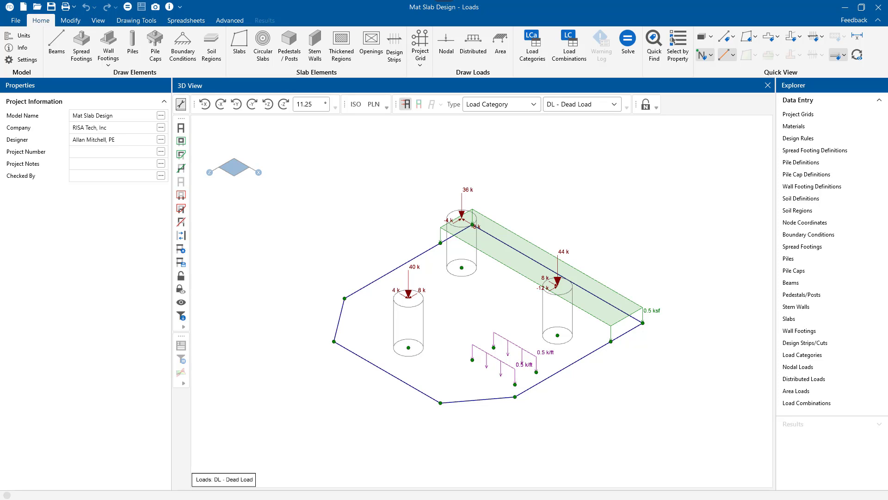
Step: Display the WLX - Wind Load X load category on the mat slab model
left_click(597, 104)
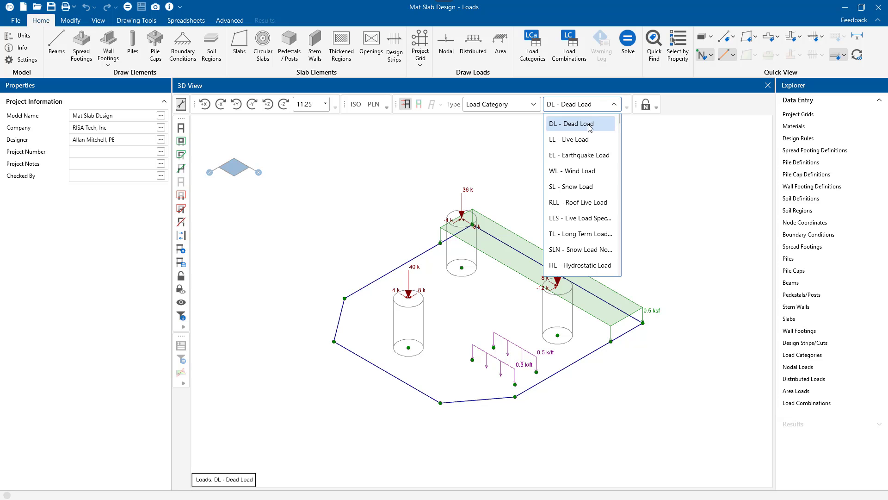
scroll(593, 206, "down", 1)
scroll(592, 208, "down", 3)
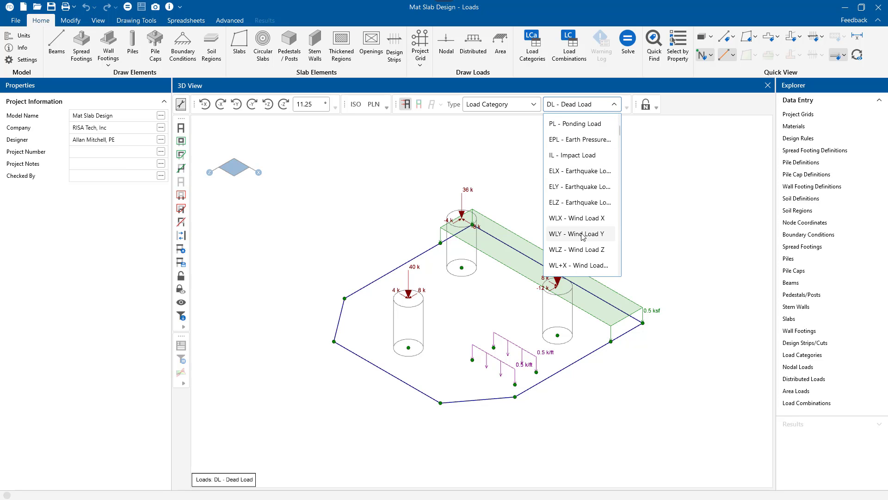
left_click(583, 221)
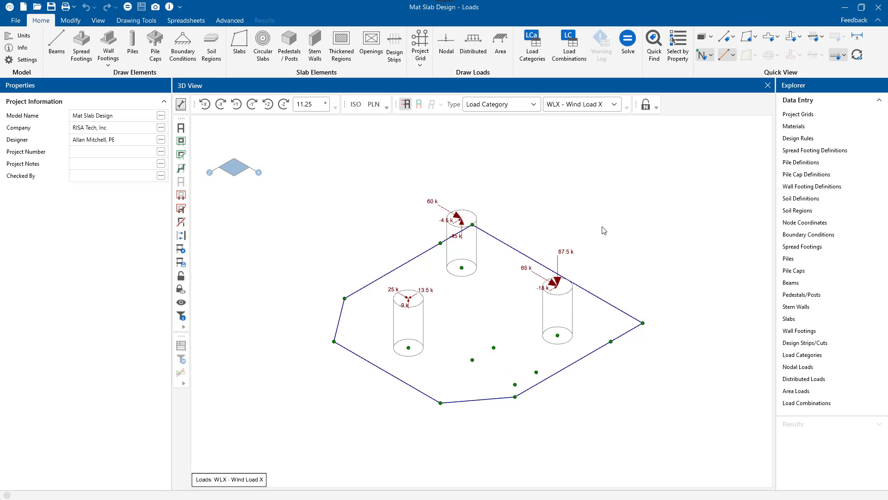
Step: Display the WLZ - Wind Load Z loads and return the load display to DL - Dead Load
left_click(601, 104)
left_click(573, 250)
left_click(585, 105)
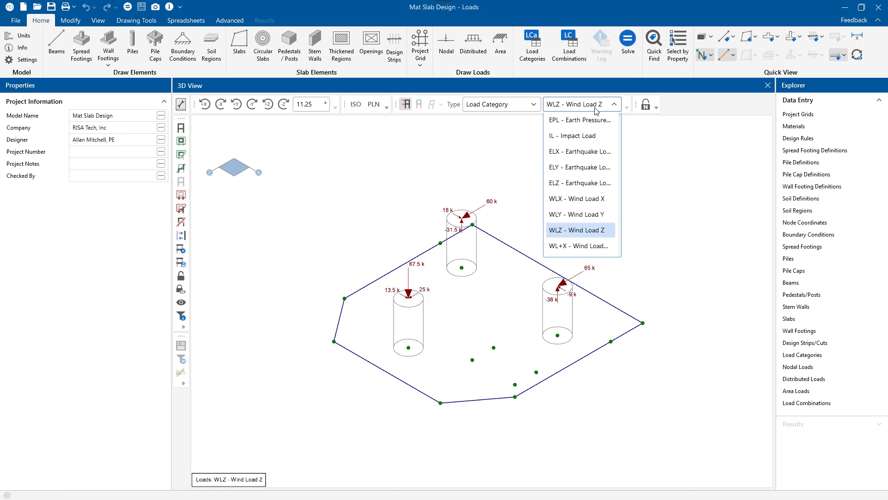
scroll(586, 154, "up", 5)
left_click(582, 124)
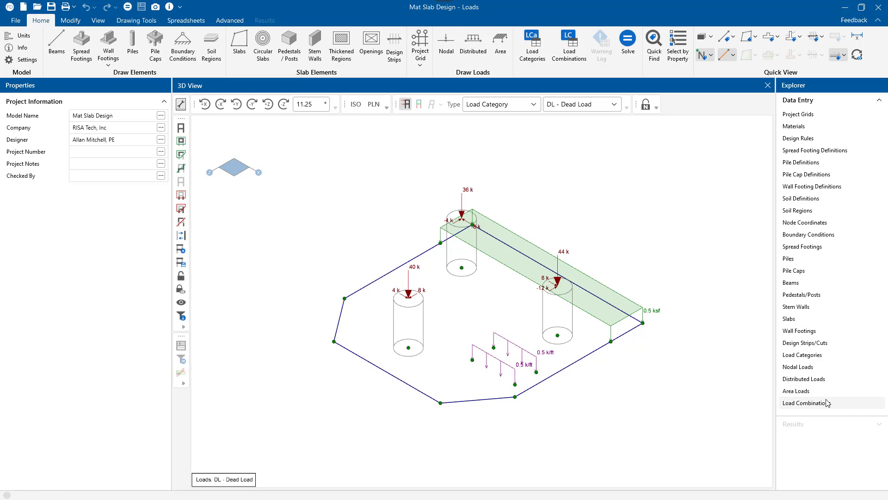
Step: Review the load combinations spreadsheet in an enlarged window, checking the strength and service combinations, and close it
left_click(807, 403)
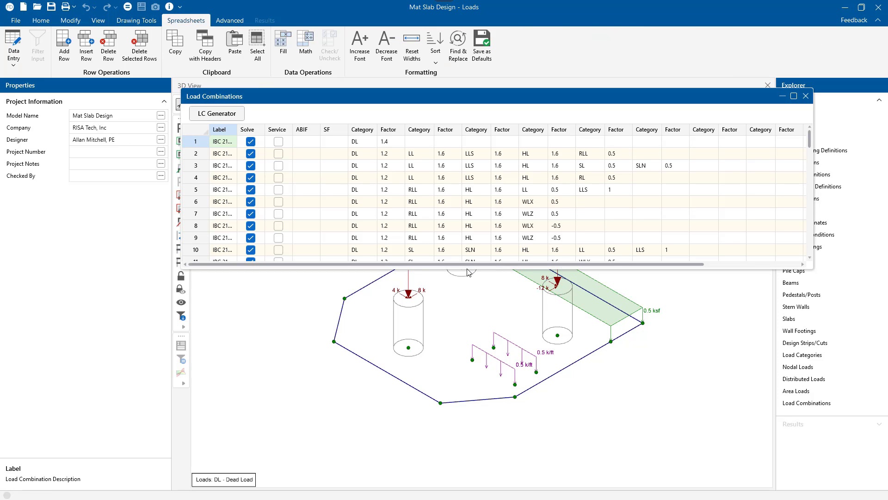
left_click_drag(468, 268, 458, 365)
scroll(368, 213, "down", 15)
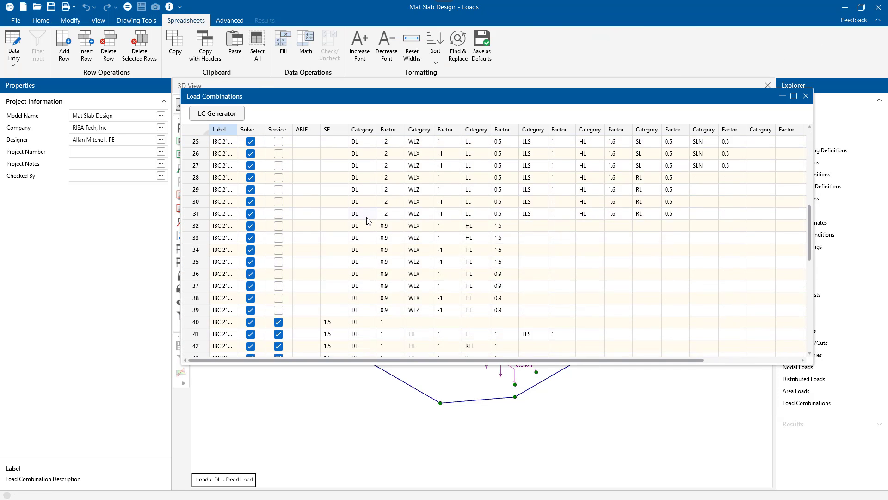
left_click(806, 96)
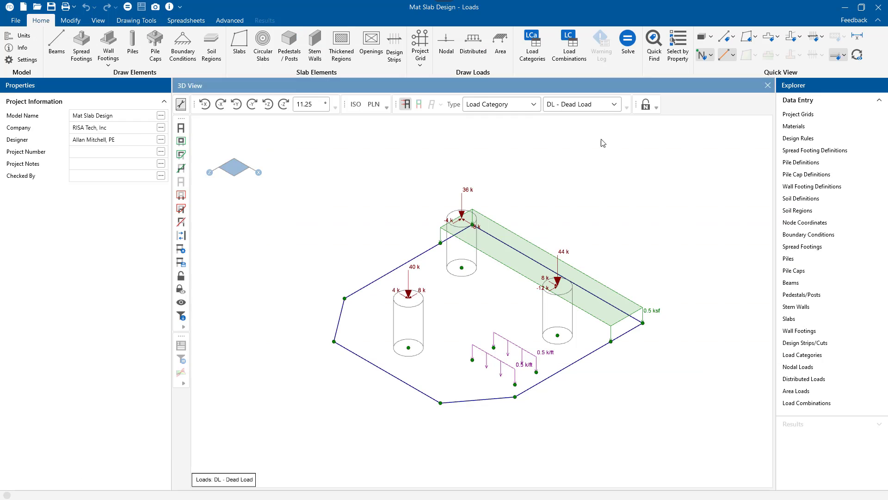
Step: Solve the mat slab model and close the warning log
left_click(628, 59)
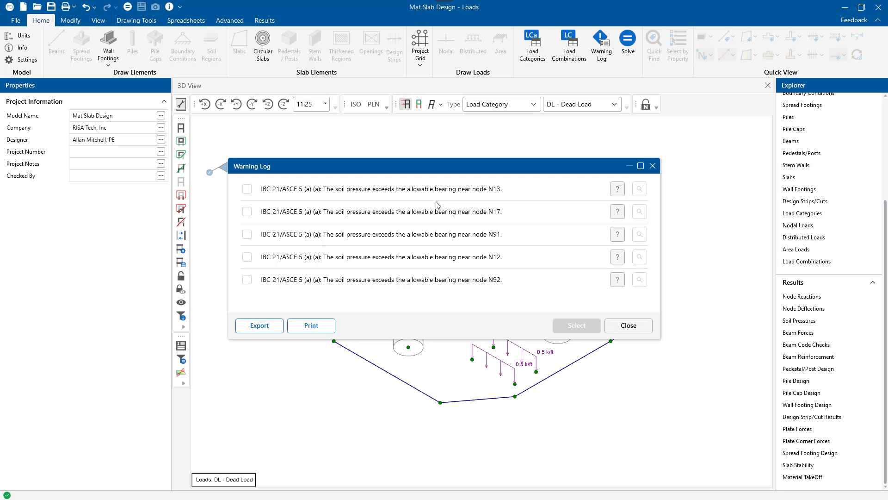
left_click(640, 329)
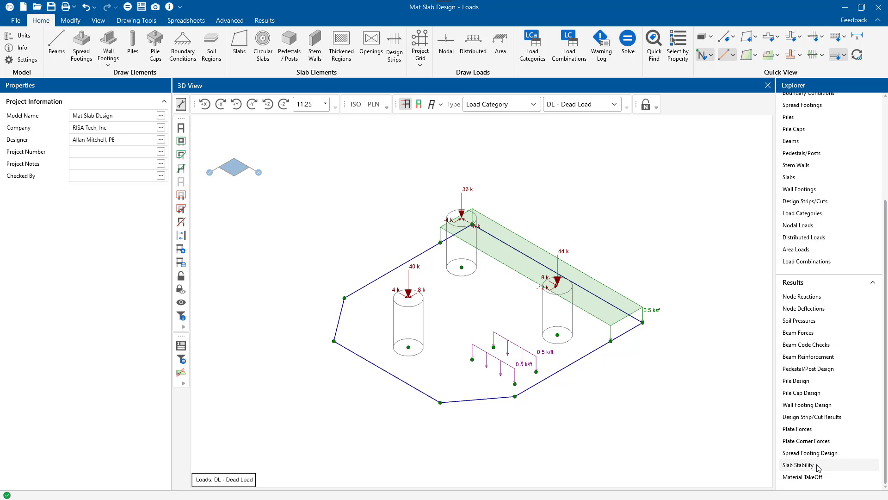
Step: Examine the slab stability overturning results for all load combinations in an enlarged window
double_click(799, 465)
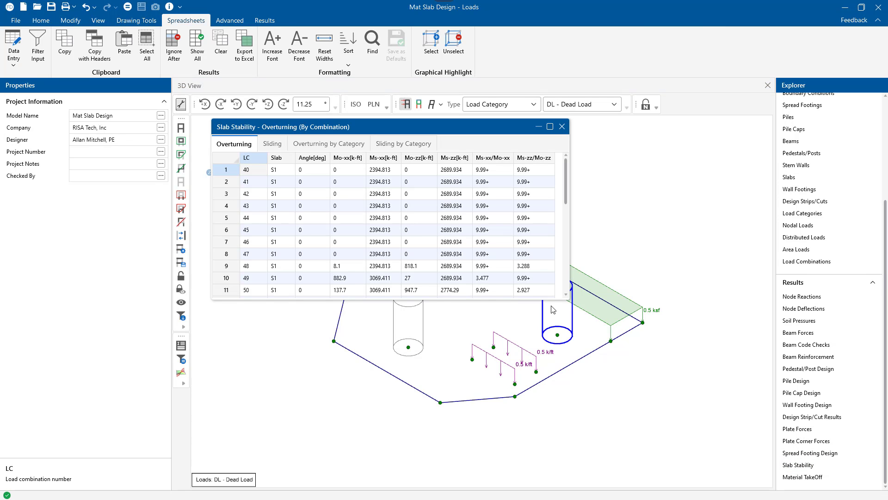
left_click_drag(536, 301, 532, 428)
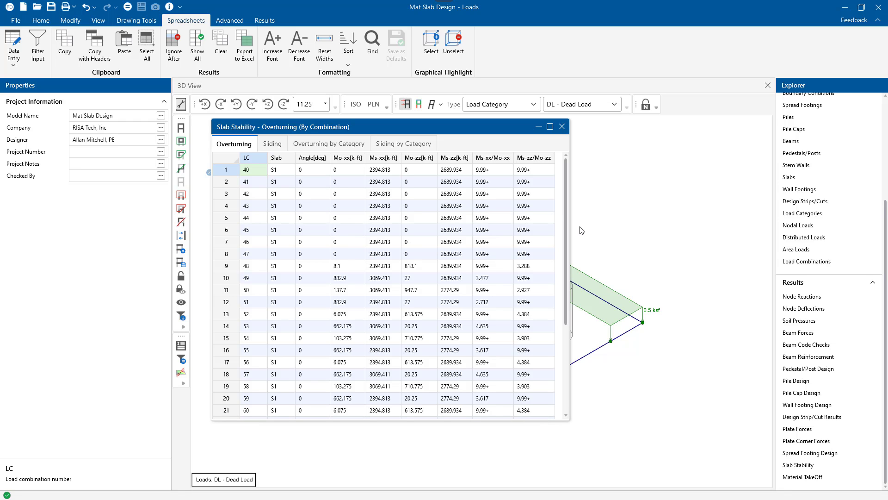
left_click_drag(565, 228, 570, 341)
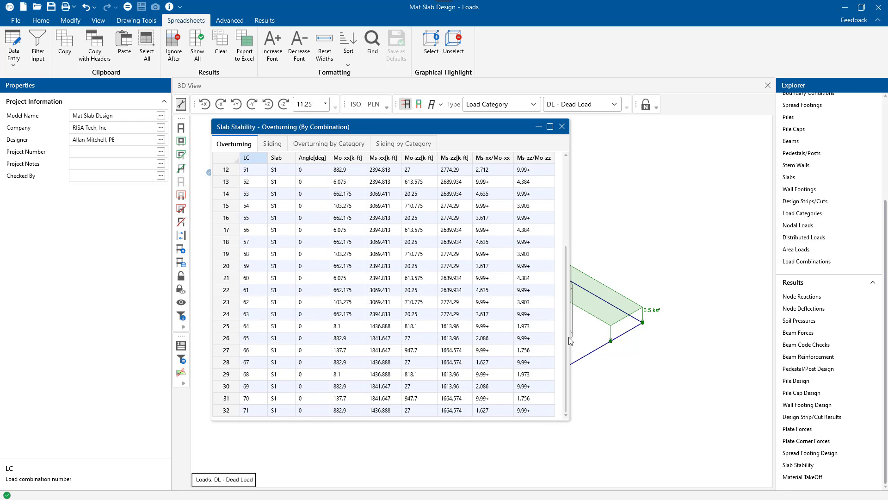
Step: Examine the slab's sliding safety ratios for all load combinations and close the stability results
left_click(273, 144)
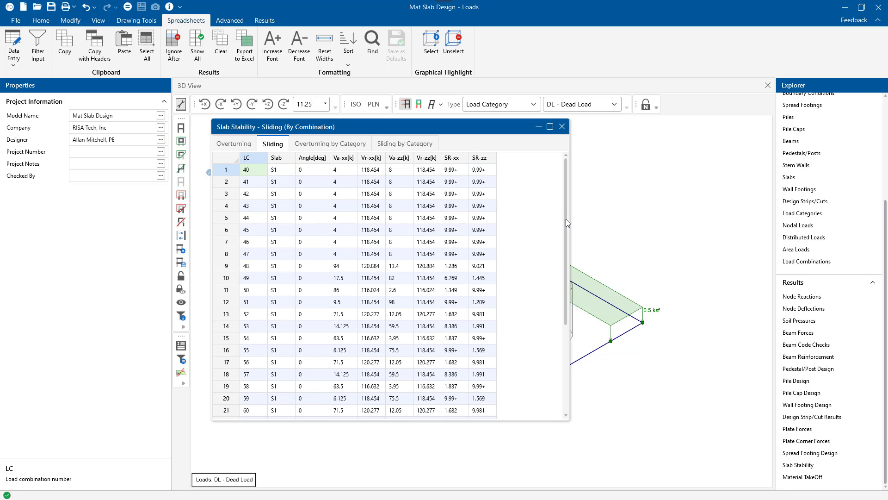
left_click_drag(568, 223, 560, 311)
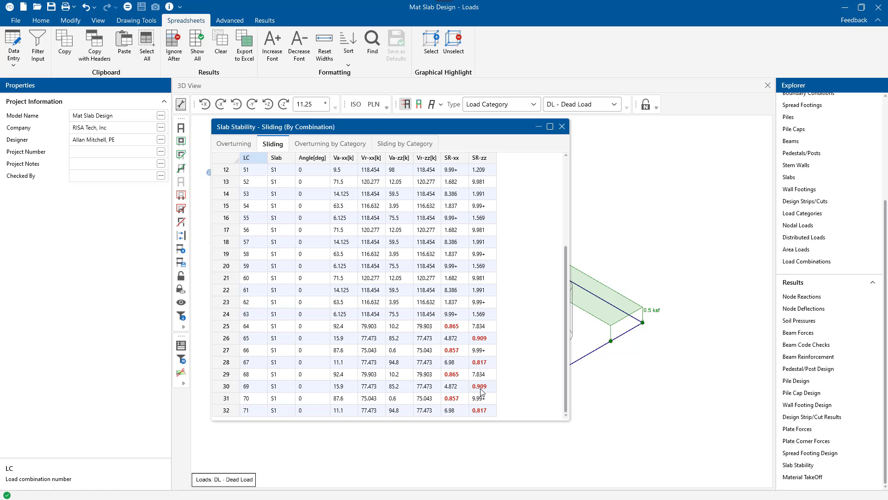
left_click(562, 126)
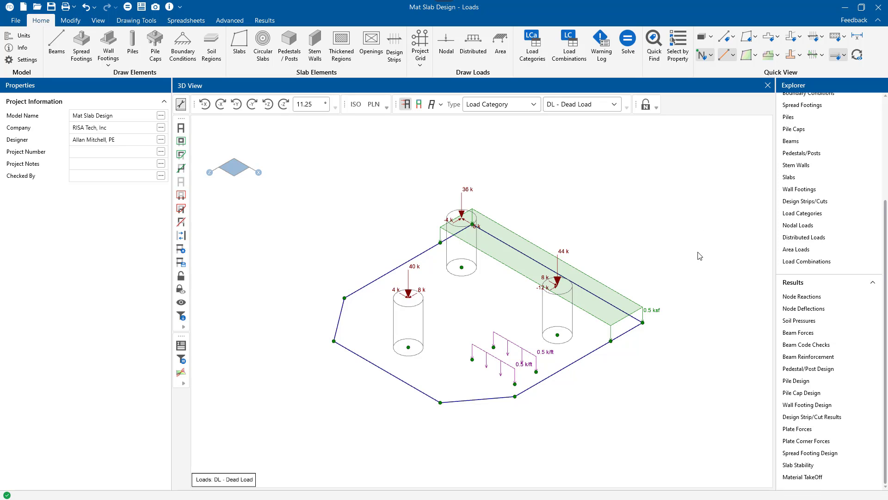
Step: Open the nodal soil pressure results and reposition and enlarge their window for reading
left_click(821, 323)
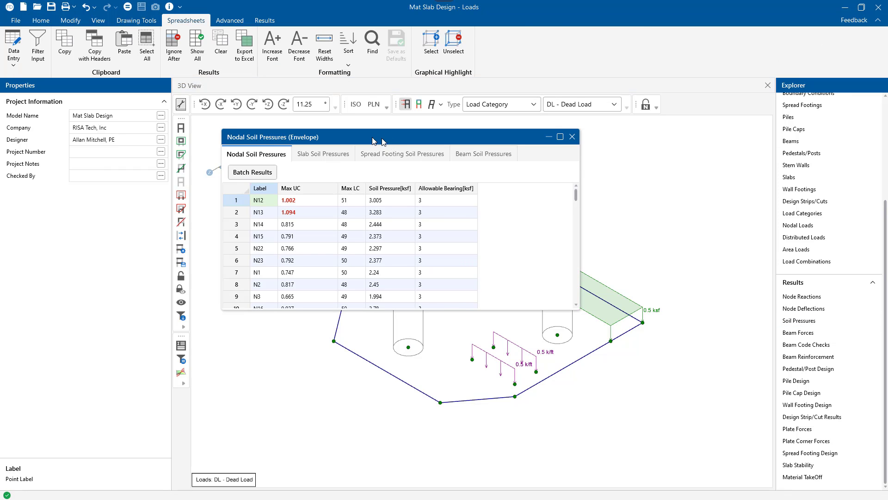
left_click_drag(392, 141, 296, 143)
left_click_drag(298, 316, 296, 412)
mouse_move(481, 218)
left_mouse_down()
mouse_move(482, 393)
mouse_move(479, 209)
left_mouse_up()
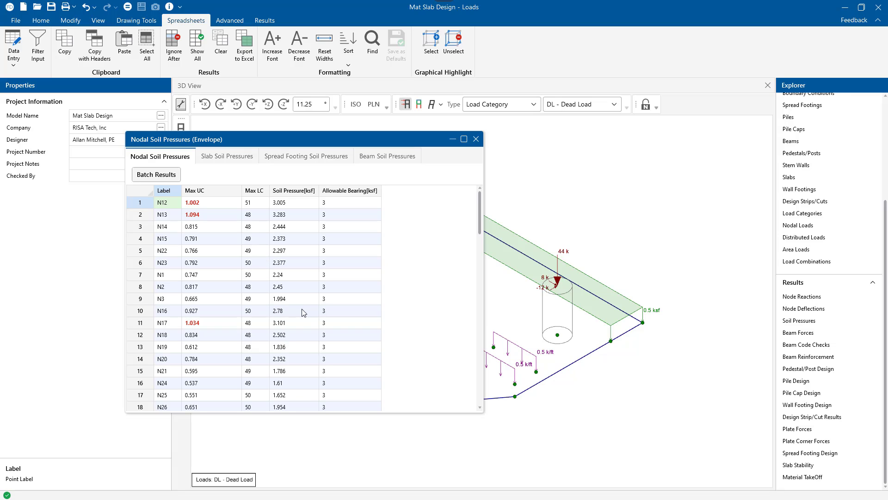
Step: Sort the nodal results by soil pressure from highest to lowest, review the governing nodes and close the spreadsheet
left_click(294, 191)
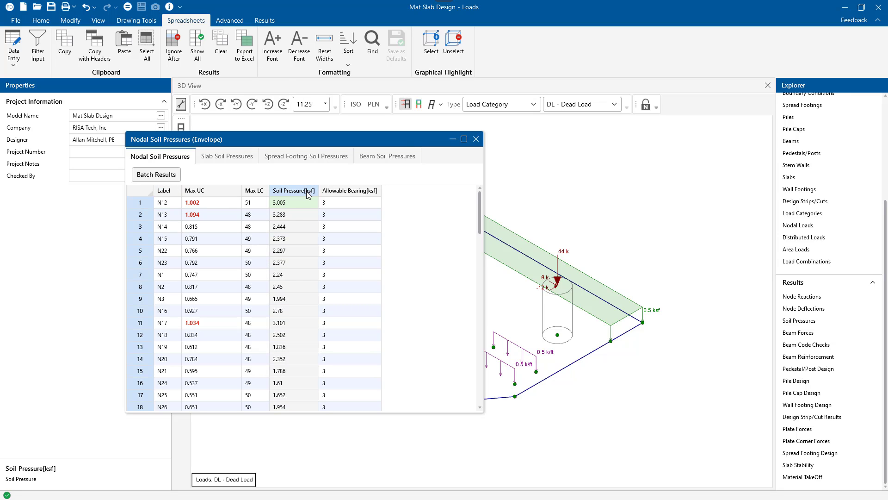
right_click(305, 192)
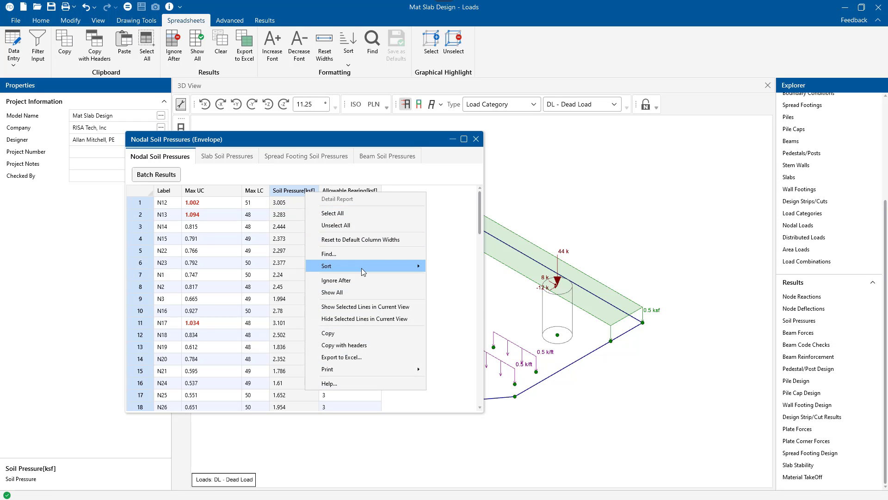
mouse_move(377, 268)
left_click(468, 271)
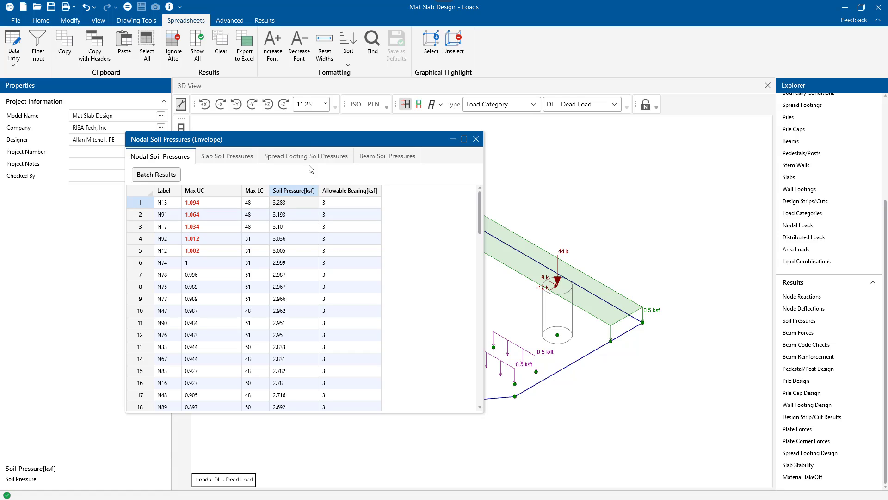
left_click_drag(313, 144, 362, 143)
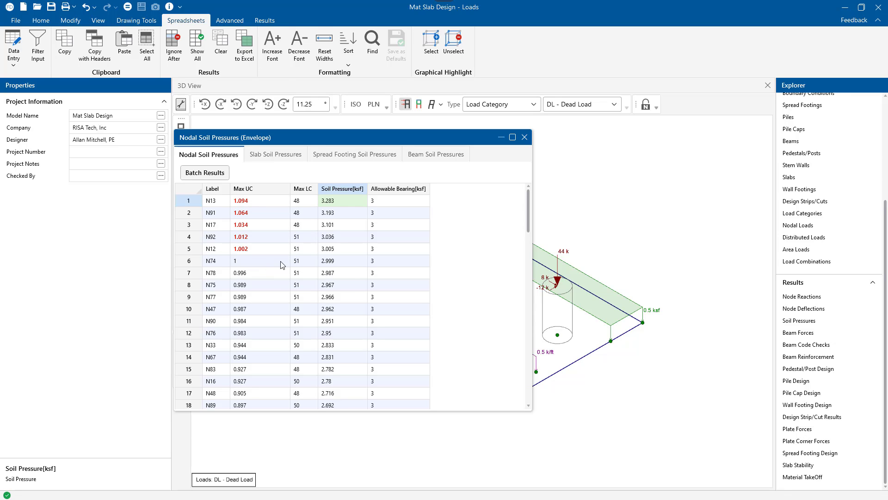
left_click(524, 137)
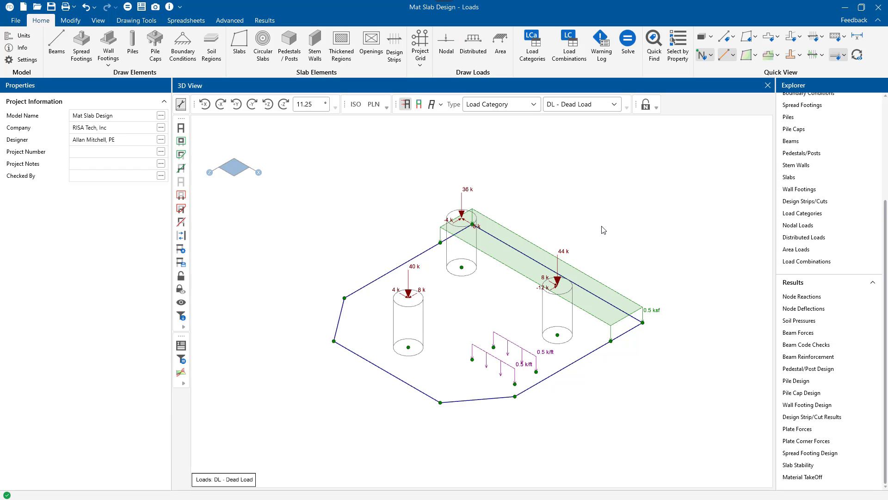
Step: Hide the applied loads and display the Soil Pressure contours on the slab
left_click(406, 104)
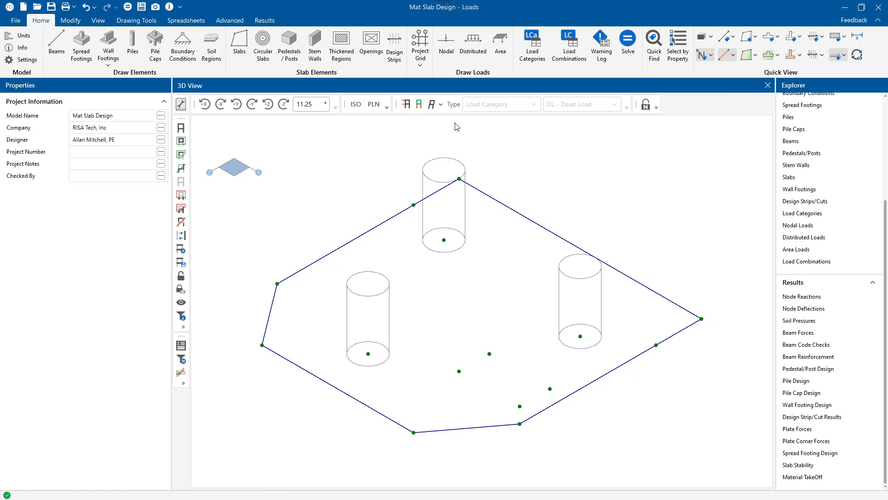
left_click(756, 55)
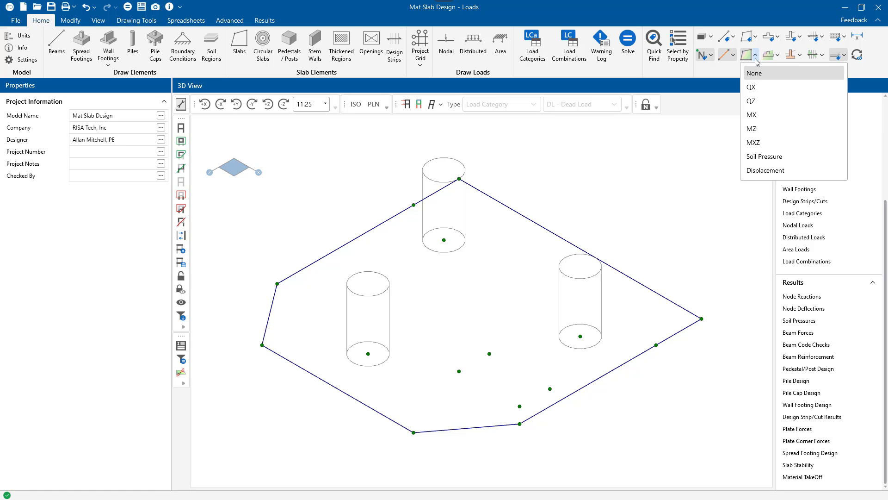
left_click(783, 158)
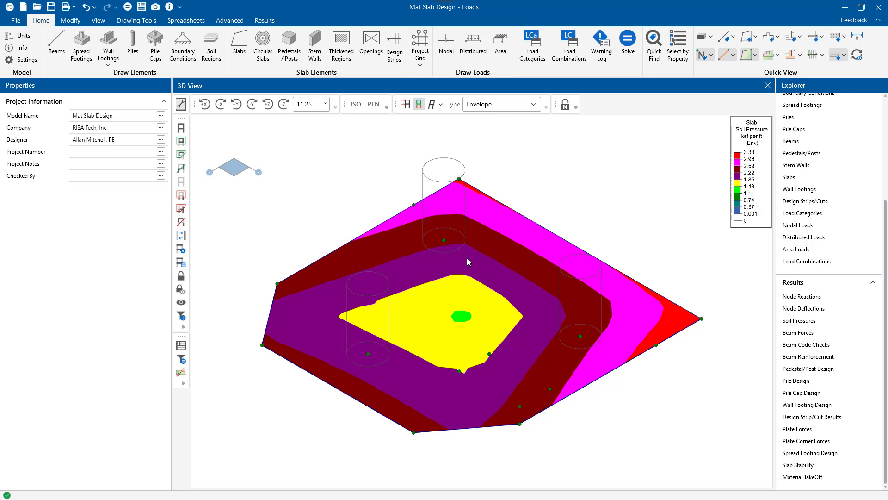
Step: Set the result display to load combination LC 48 and show the slab's Soil Pressure contours for it
left_click(520, 106)
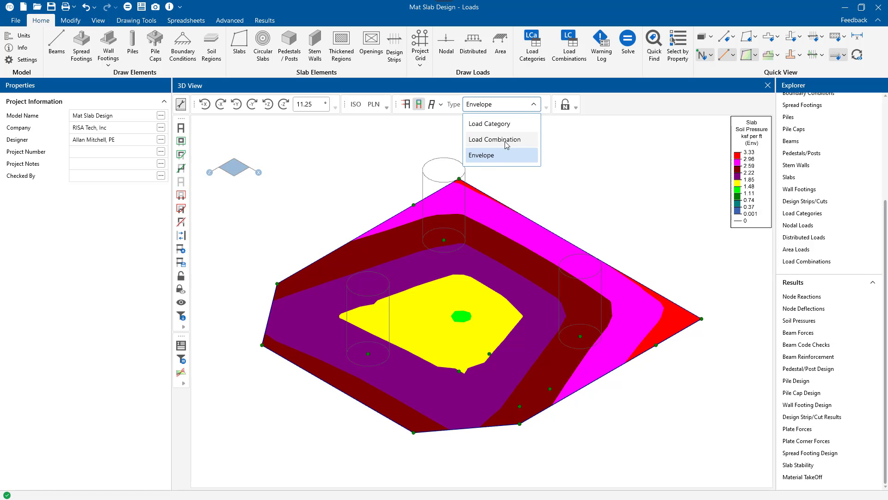
left_click(507, 141)
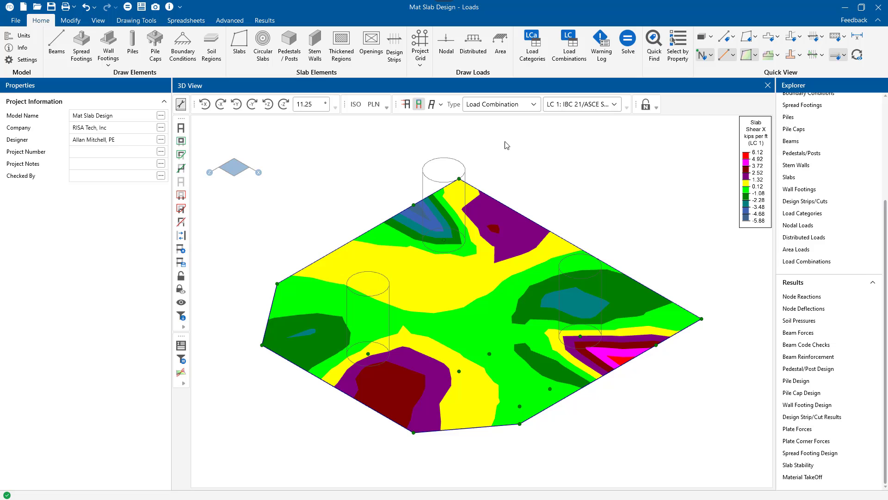
left_click(608, 107)
scroll(592, 202, "down", 14)
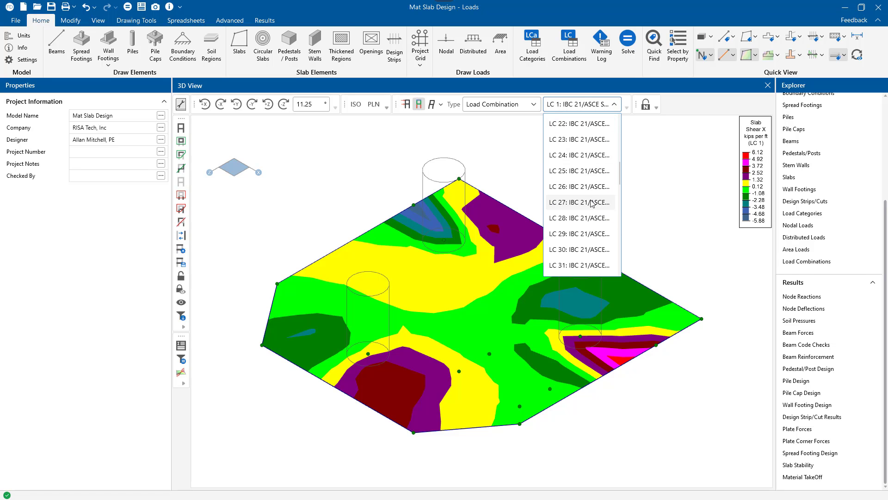
left_click(589, 204)
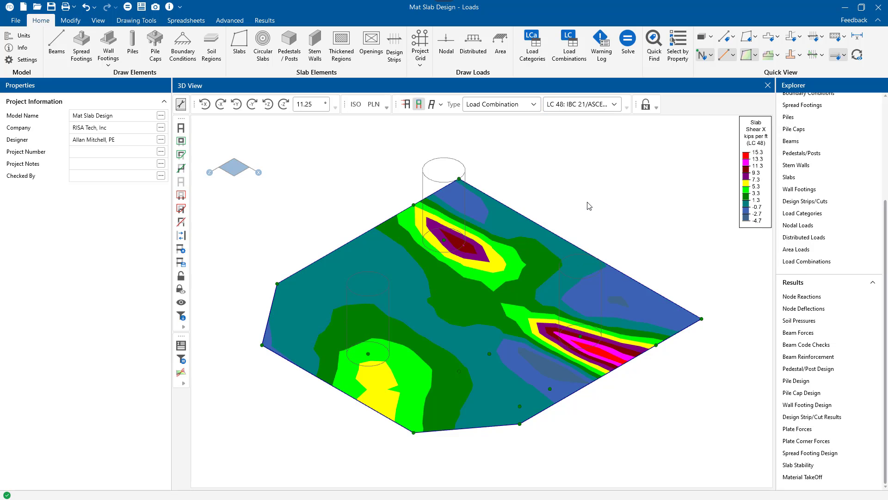
left_click(755, 56)
left_click(768, 157)
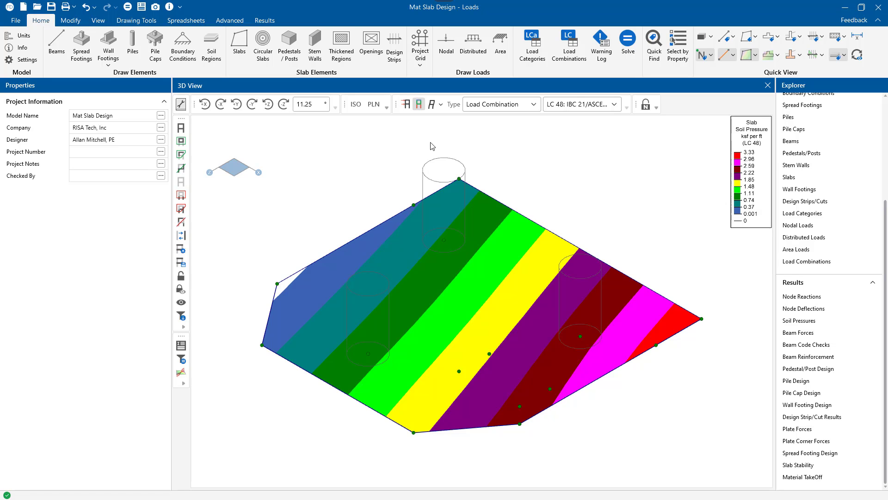
Step: Show the soil pressure contours in plan view with the whole slab visible
left_click(374, 105)
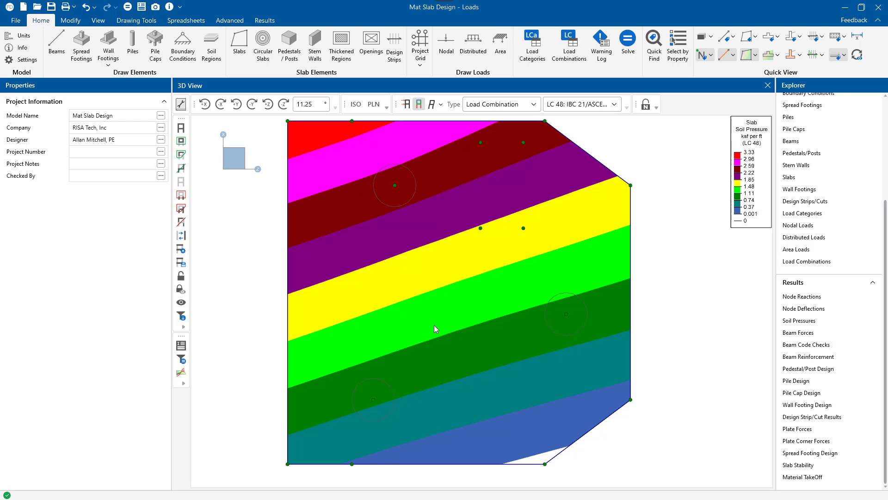
scroll(366, 315, "down", 1)
middle_click_drag(479, 298, 461, 304)
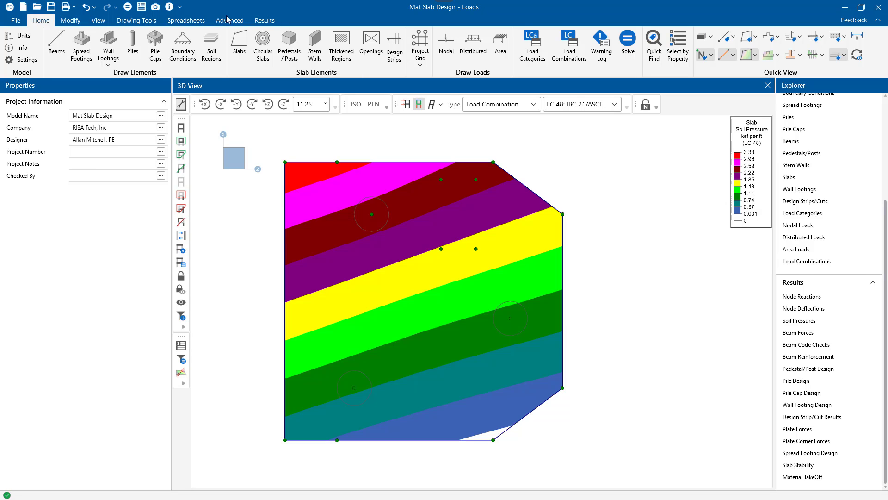
Step: Open a second 3D view and dock it side by side with the soil pressure contour view
left_click(98, 21)
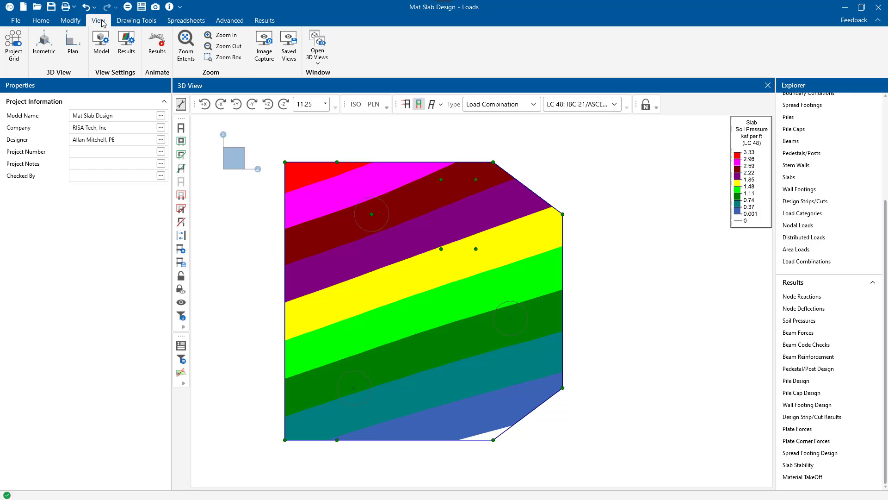
left_click(318, 52)
left_click_drag(489, 152, 484, 288)
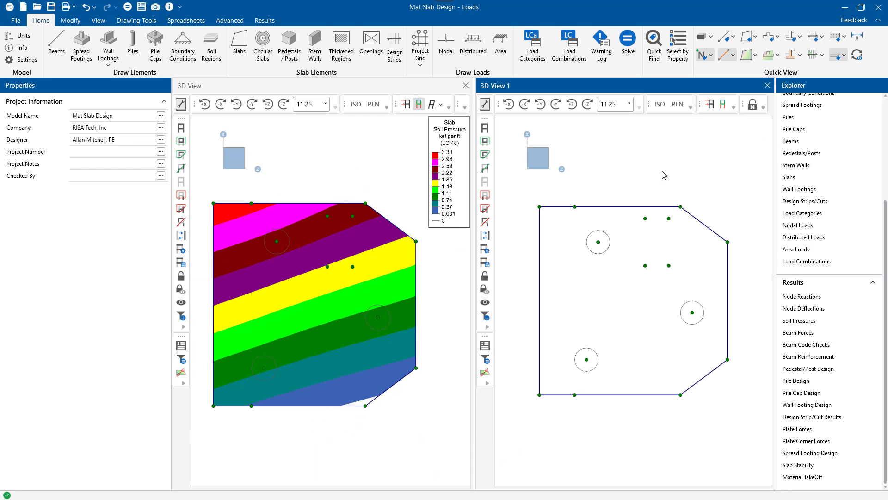
Step: Display Soil Pressure contours in the second 3D view and set its result type to Load Combination
left_click(755, 56)
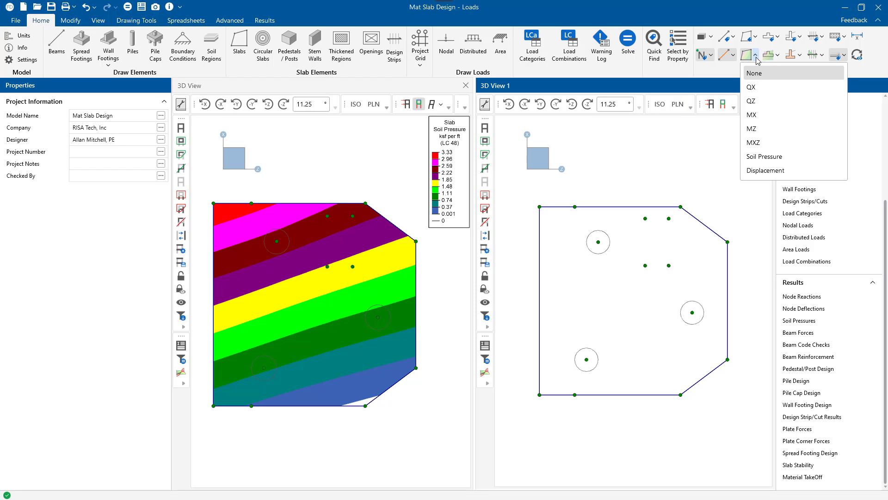
left_click(759, 155)
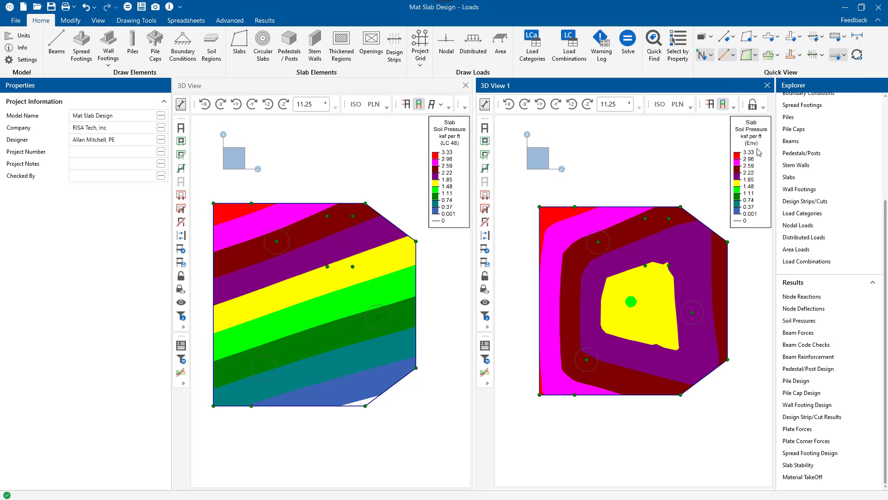
left_click(735, 109)
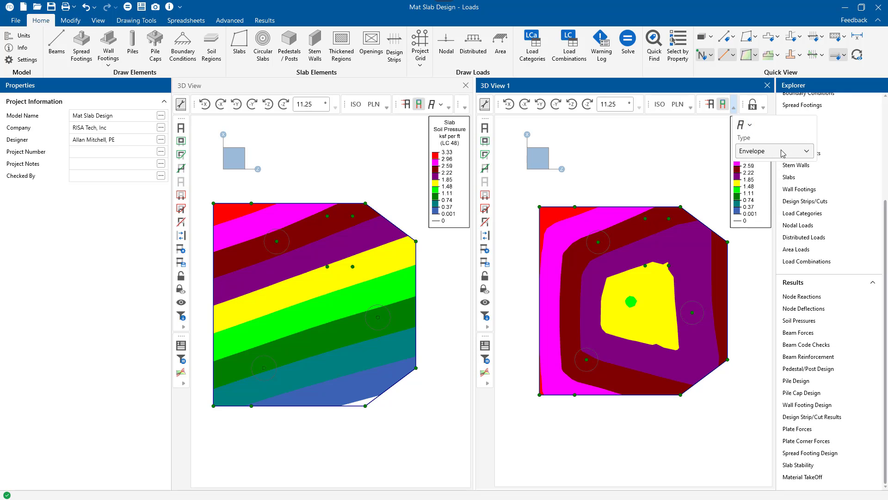
left_click(784, 151)
left_click(774, 187)
Step: Set the second 3D view to load combination LC 51 and show the slab's Soil Pressure contours for it
left_click(735, 108)
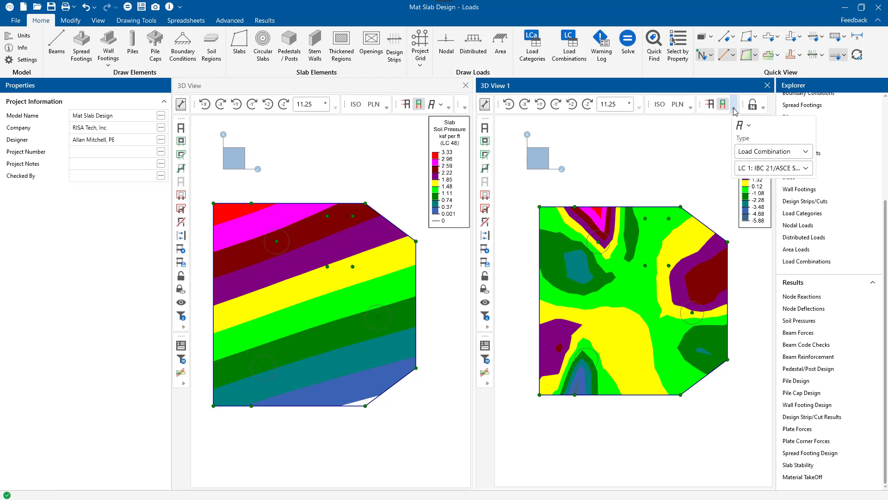
left_click(781, 168)
left_click_drag(811, 189, 813, 298)
left_click(777, 266)
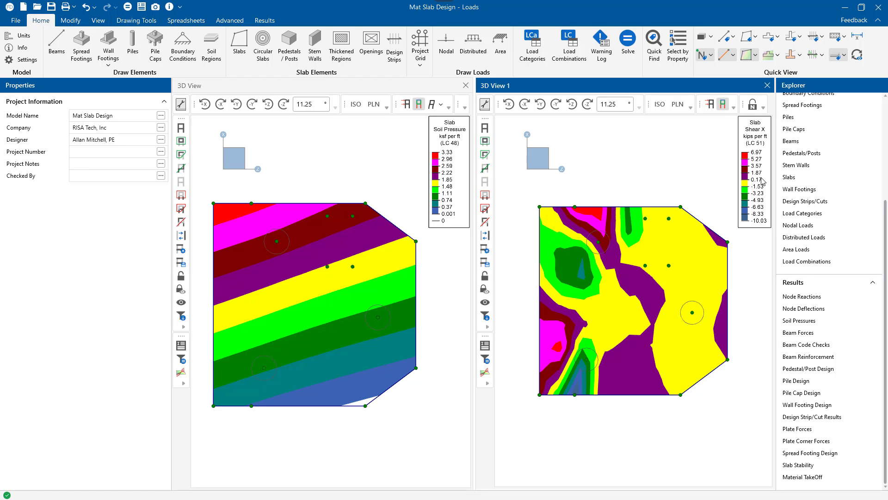
left_click(755, 55)
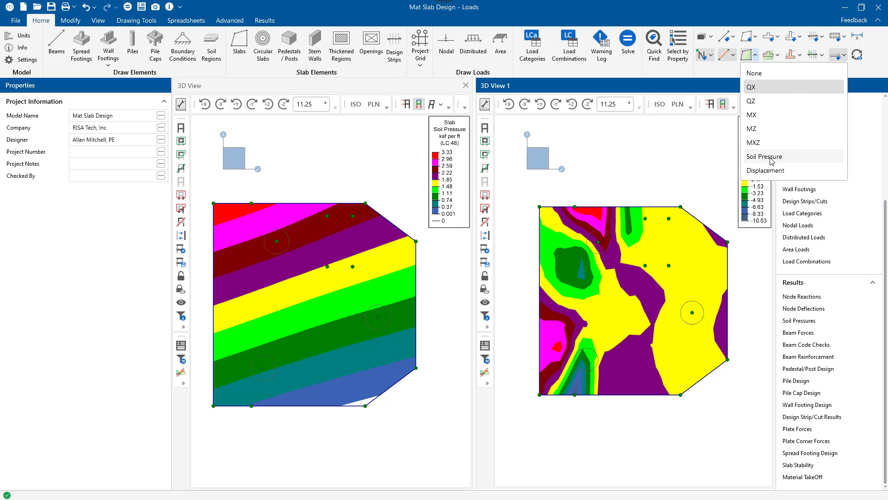
left_click(772, 158)
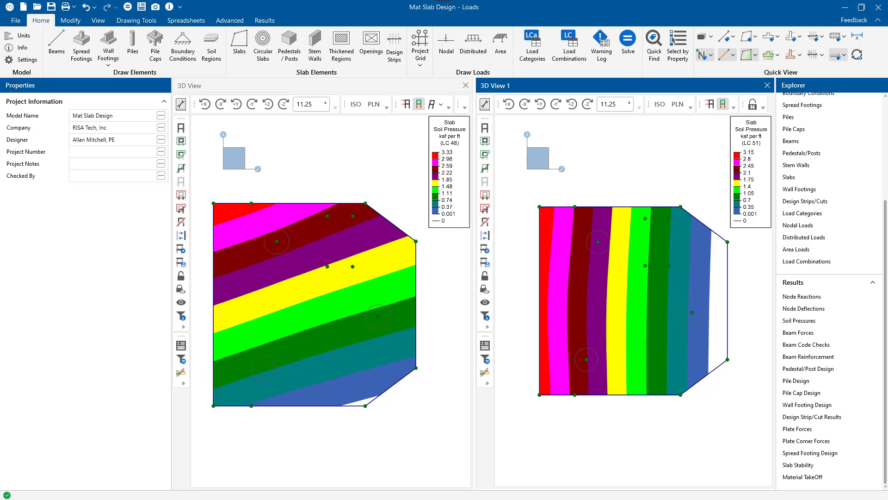
Step: Close the second 3D view and reset the remaining view to a plain slab plan with the drawing grid shown
left_click(768, 86)
left_click(857, 55)
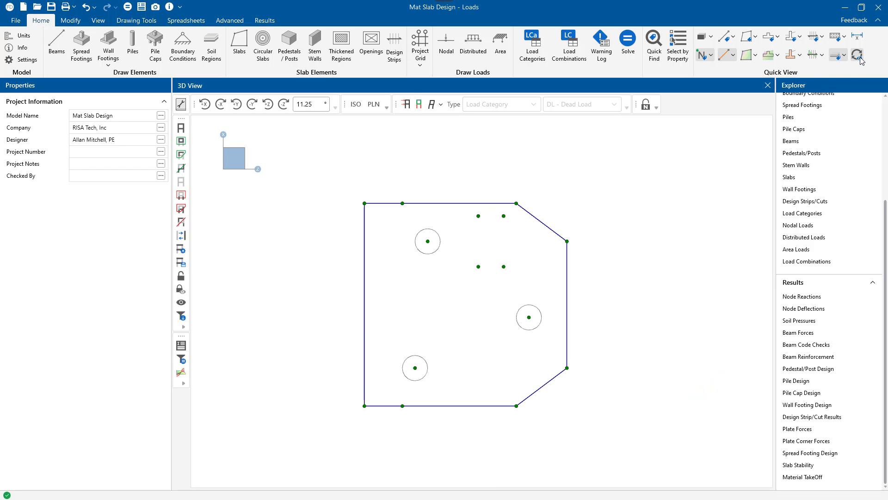
middle_click(617, 252)
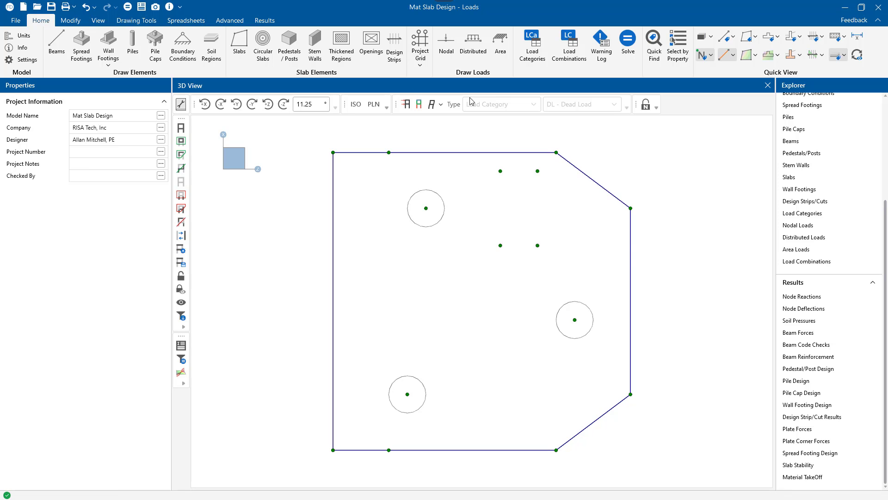
left_click(137, 21)
left_click(16, 42)
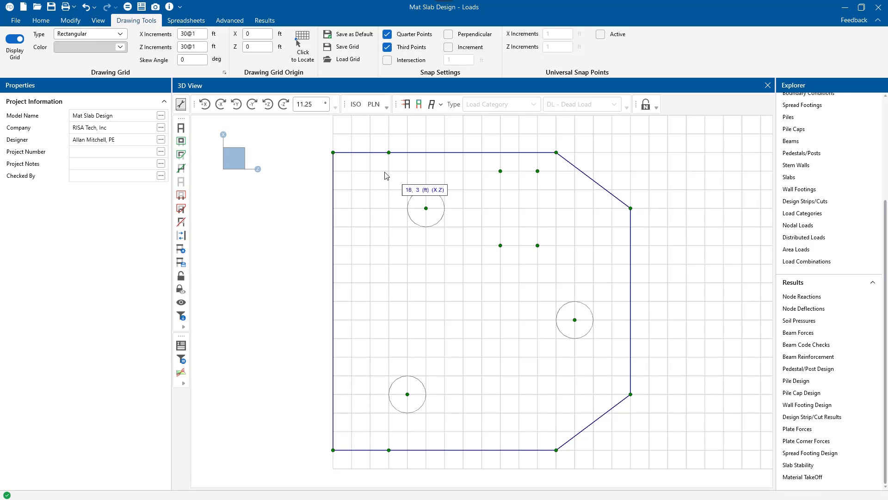
left_click(70, 20)
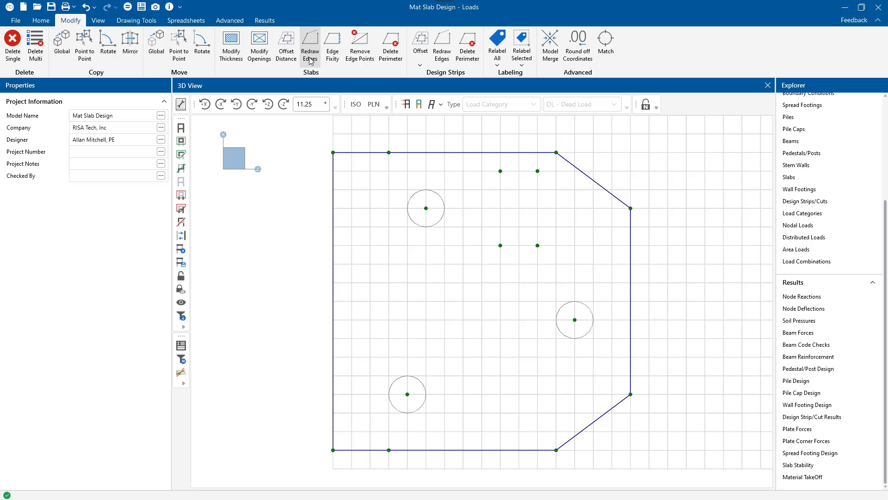
left_click(287, 55)
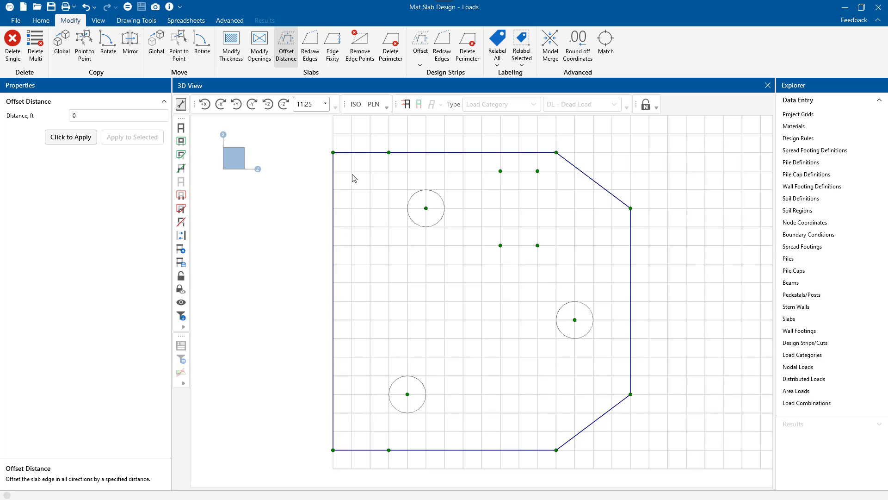
left_click(312, 63)
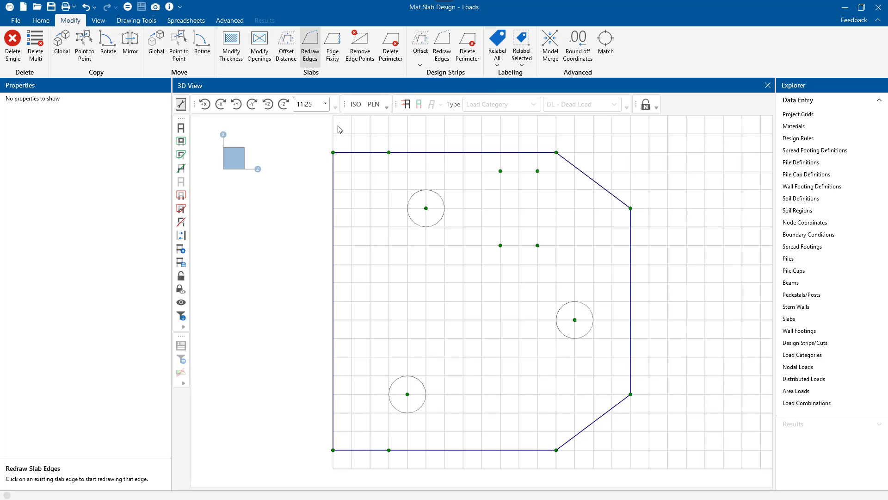
key("Escape")
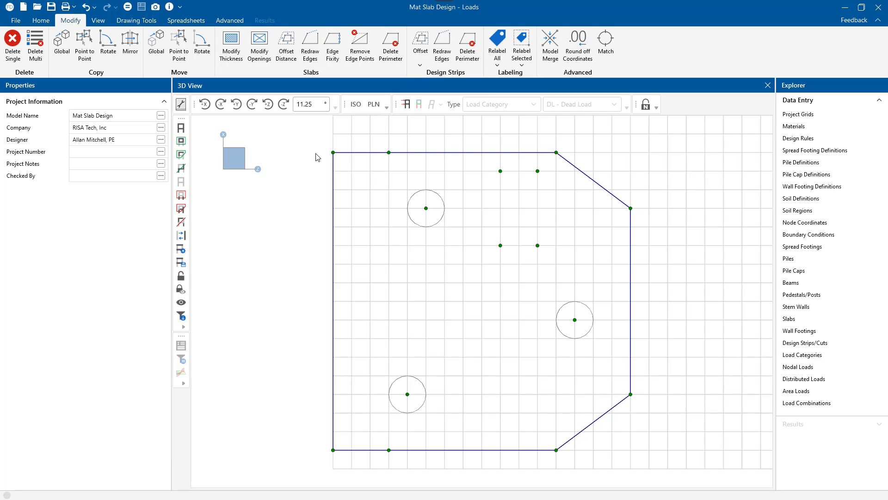
Step: Move the slab's two left corners 1 ft outward along X and the bottom edge's right corner 1 ft outward along both X and Z
left_click_drag(333, 152, 334, 134)
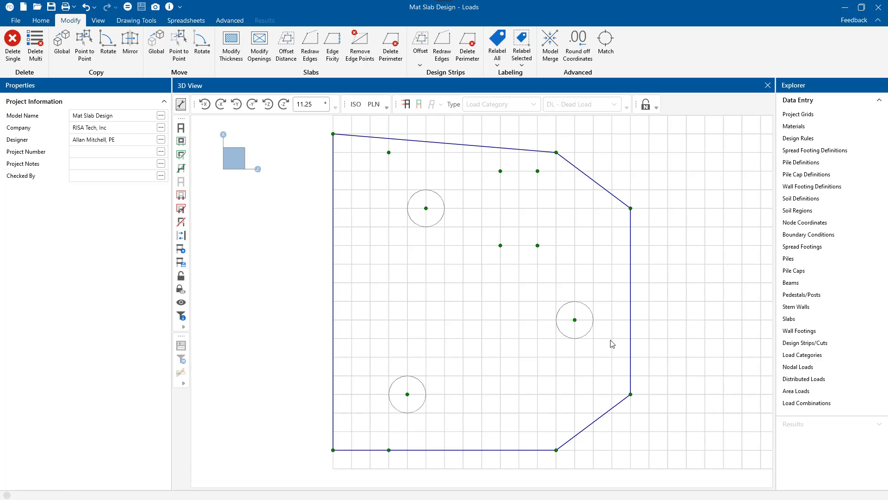
left_click_drag(333, 450, 333, 468)
left_click_drag(556, 450, 574, 468)
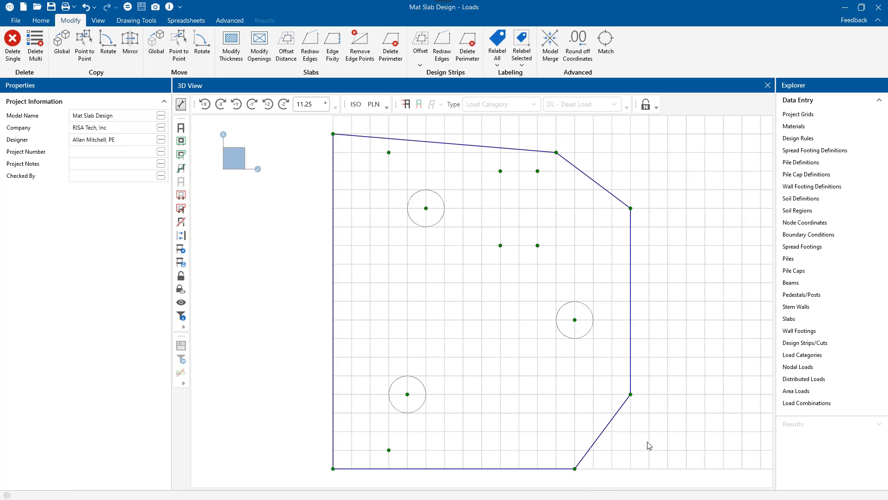
Step: Move both right-edge corners 1 ft outward in Z, the lower also 1 ft down, and shift the two intermediate nodes 1 ft onto the new edges
left_click(631, 395)
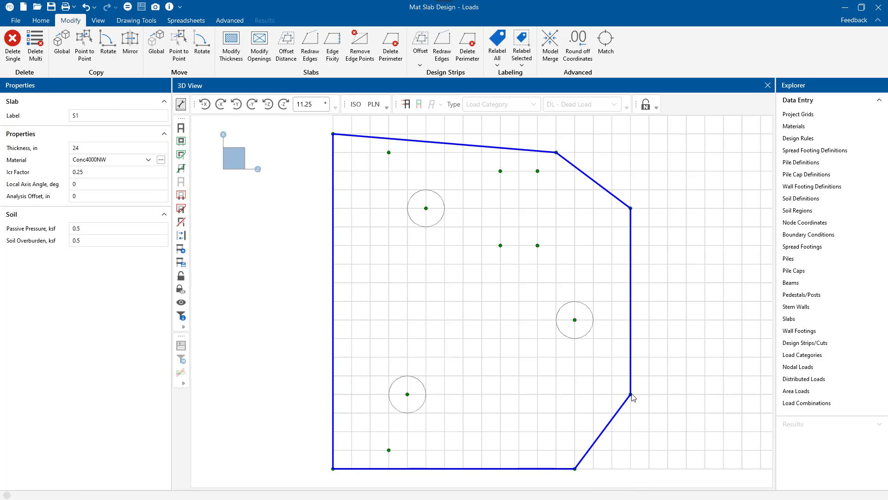
left_click_drag(632, 396, 649, 413)
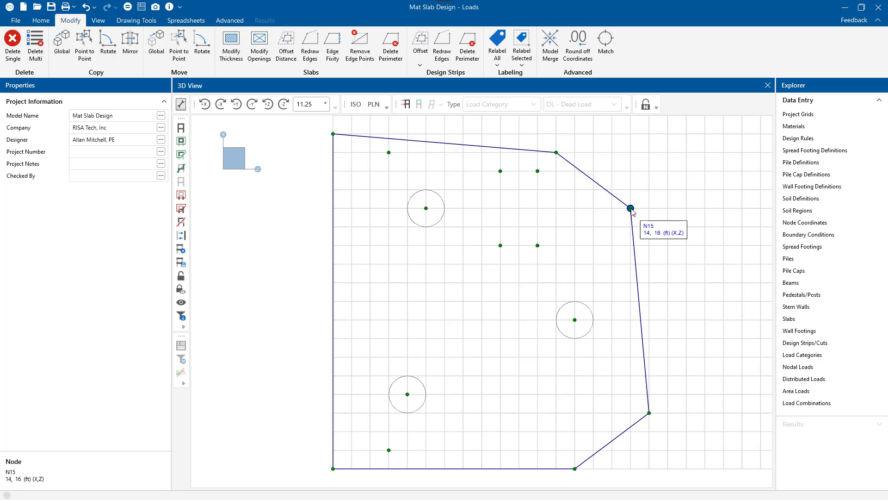
left_click_drag(632, 210, 649, 209)
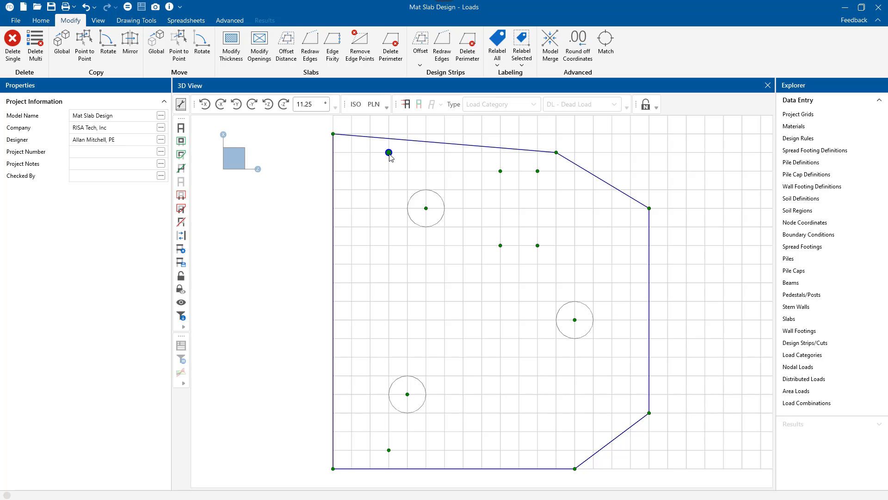
left_click_drag(388, 152, 389, 133)
left_click_drag(389, 449, 389, 469)
Step: Remove the slab corner at X 17, Z 12 with its leftover node, and move the adjacent right-edge corner 4 ft up to square the slab
left_click(366, 54)
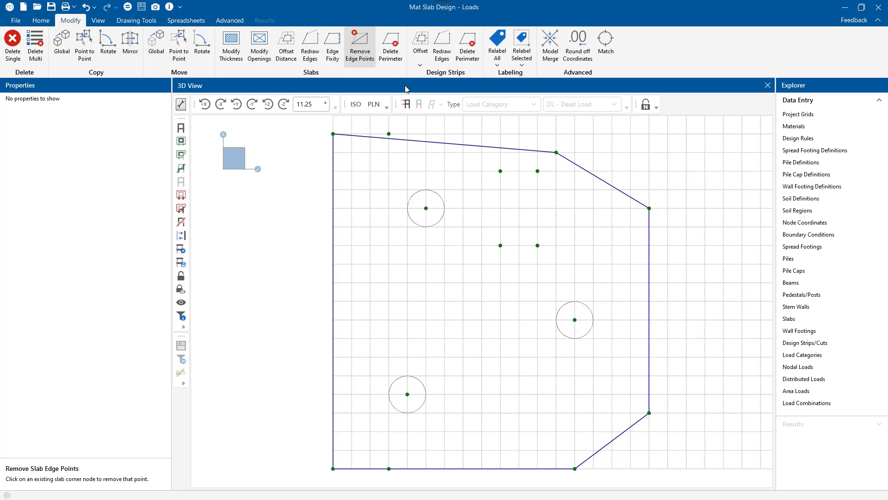
left_click(556, 153)
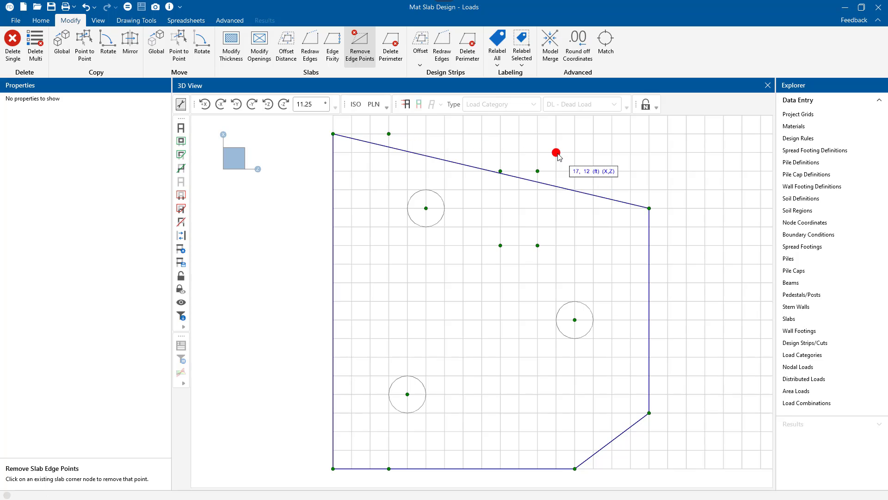
key("Escape")
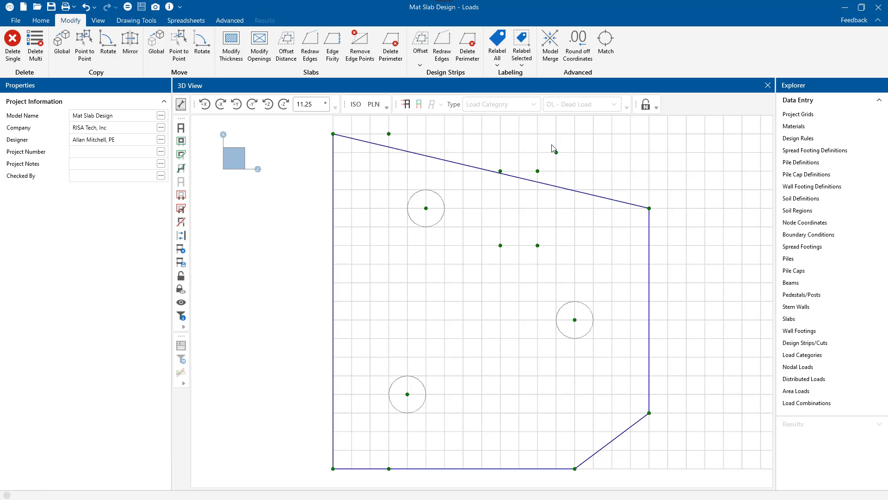
left_click(557, 154)
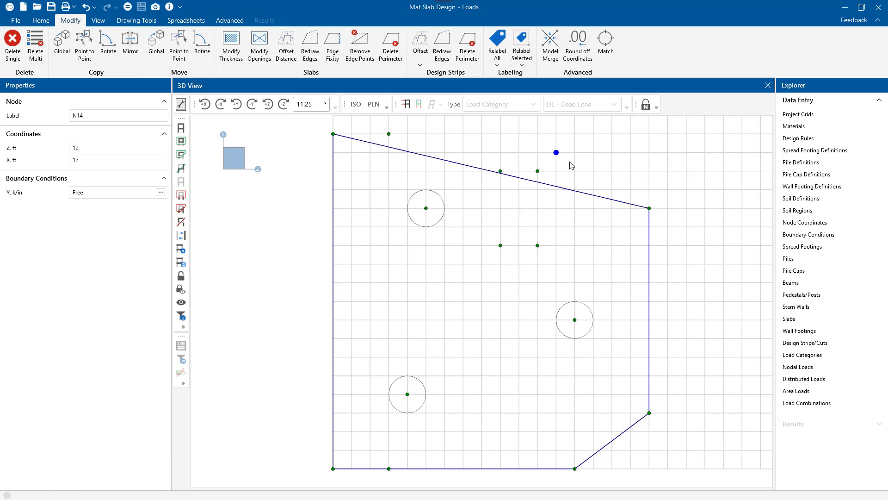
key("Delete")
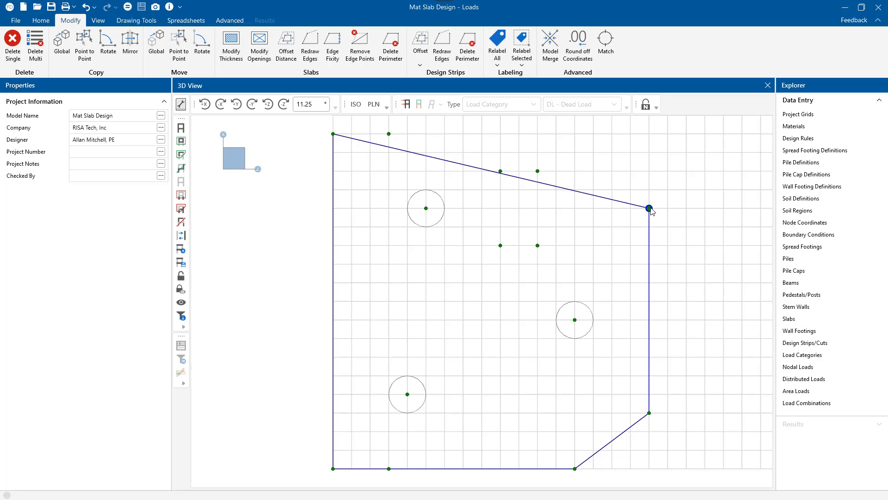
left_click_drag(650, 209, 650, 134)
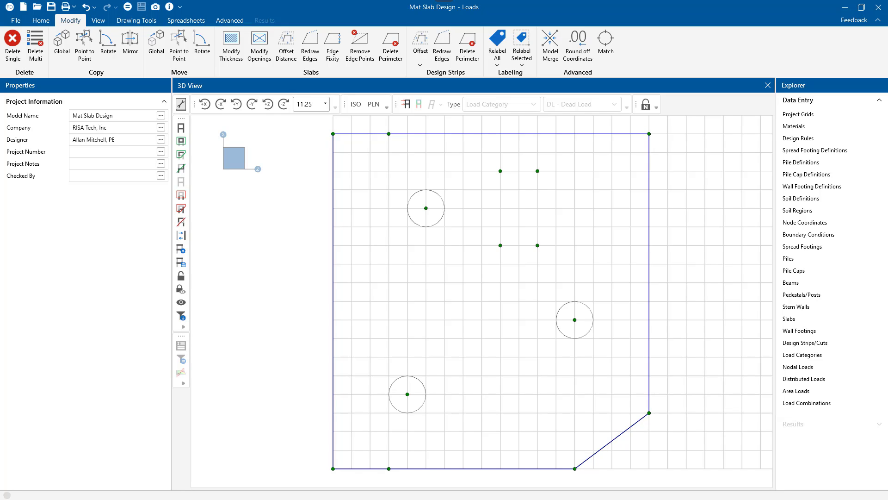
Step: Set slab S1's thickness to 30 in and check its entry in the Slabs spreadsheet
left_click(433, 135)
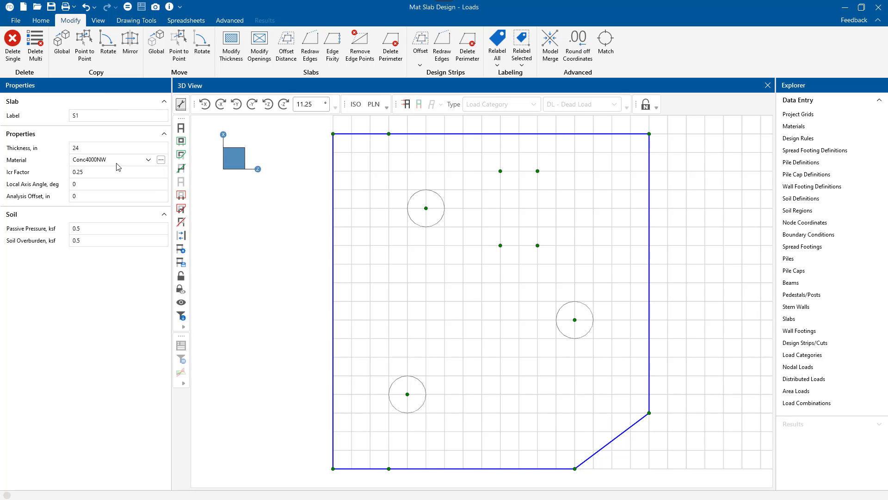
left_click(86, 153)
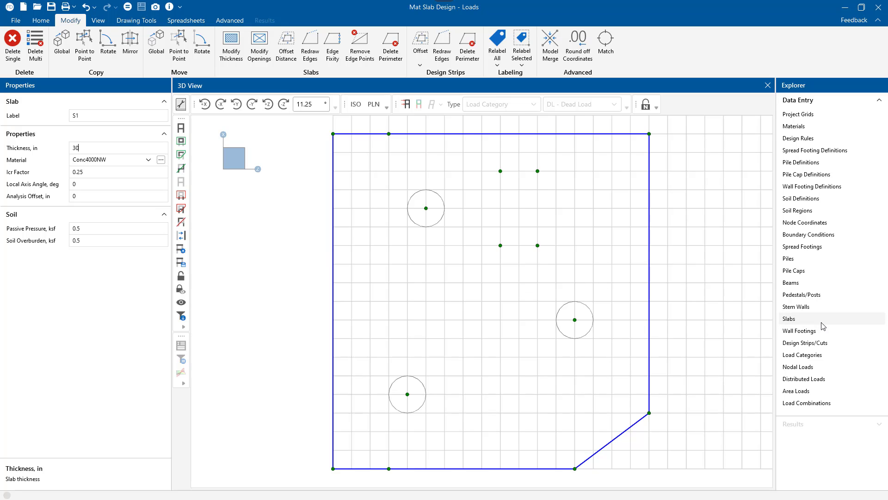
double_click(798, 320)
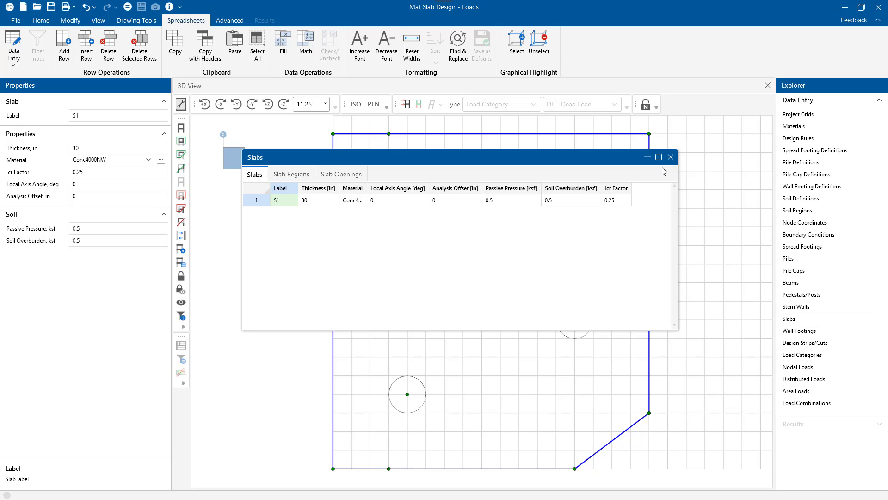
left_click(670, 157)
Step: Hide the drawing grid and solve the revised slab model
left_click(136, 21)
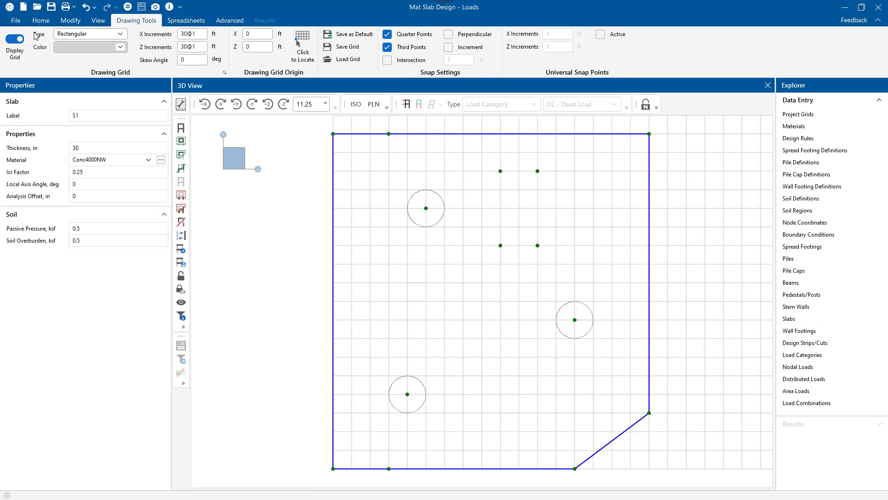
left_click(14, 39)
left_click(693, 287)
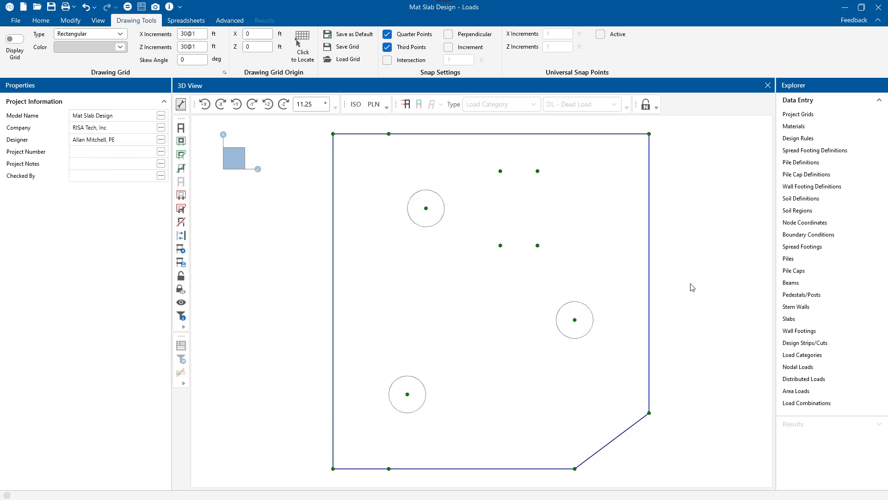
left_click(41, 20)
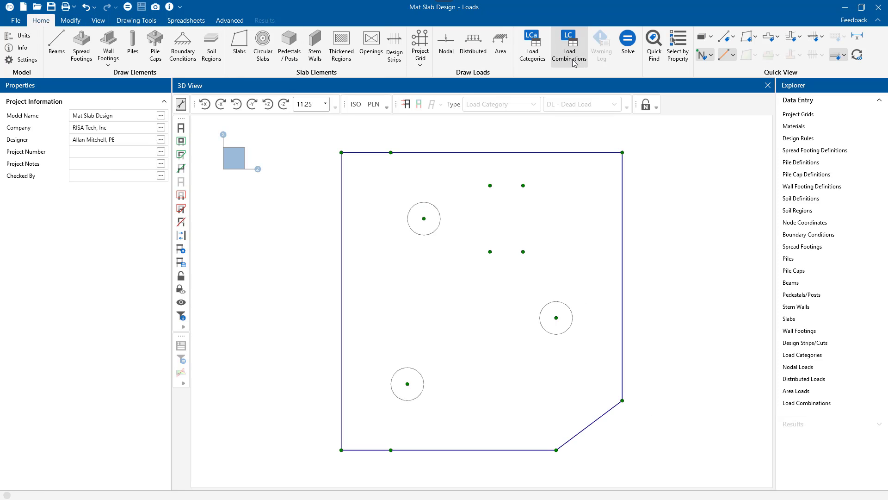
left_click(636, 55)
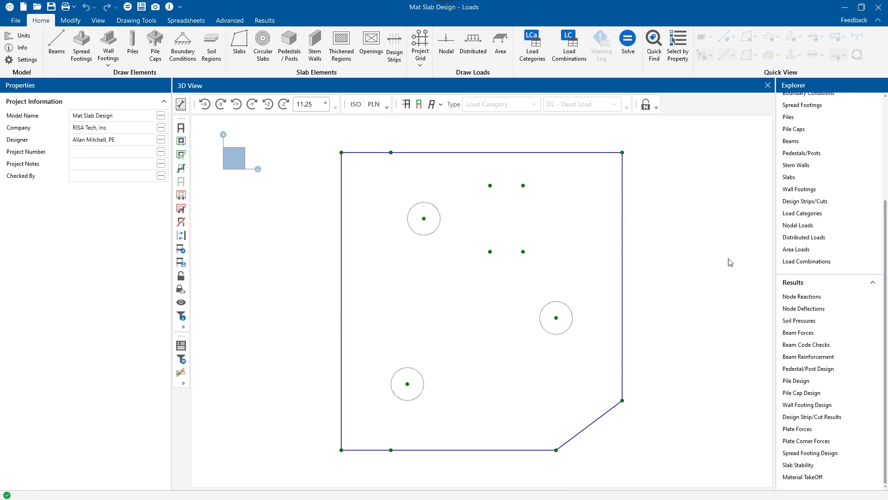
Step: Review the nodal soil pressure results sorted from maximum to minimum soil pressure
left_click(805, 320)
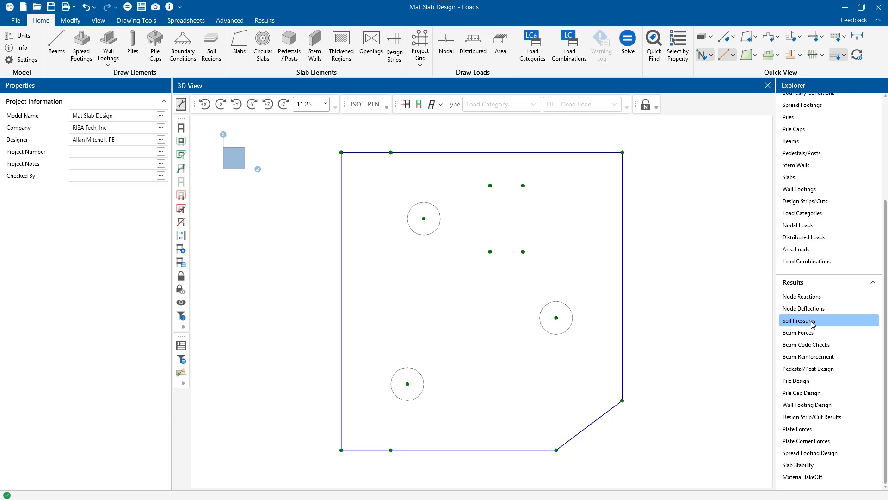
left_click(342, 189)
right_click(342, 190)
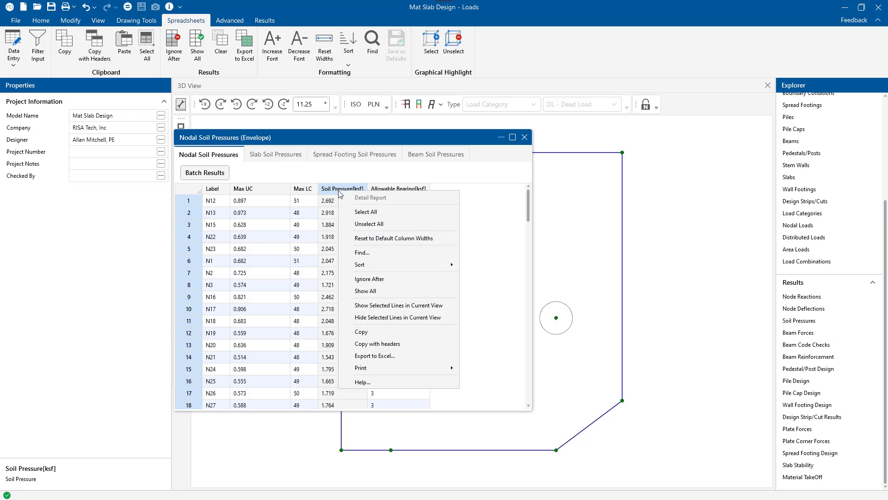
mouse_move(380, 268)
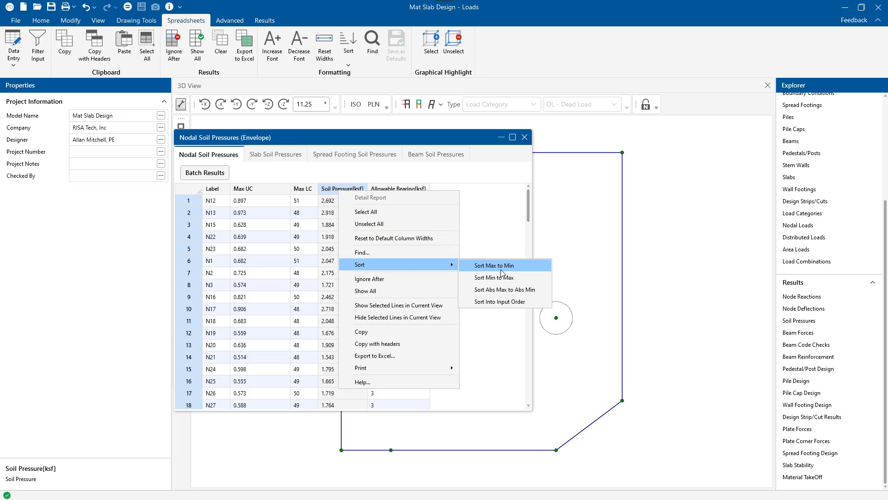
left_click(500, 269)
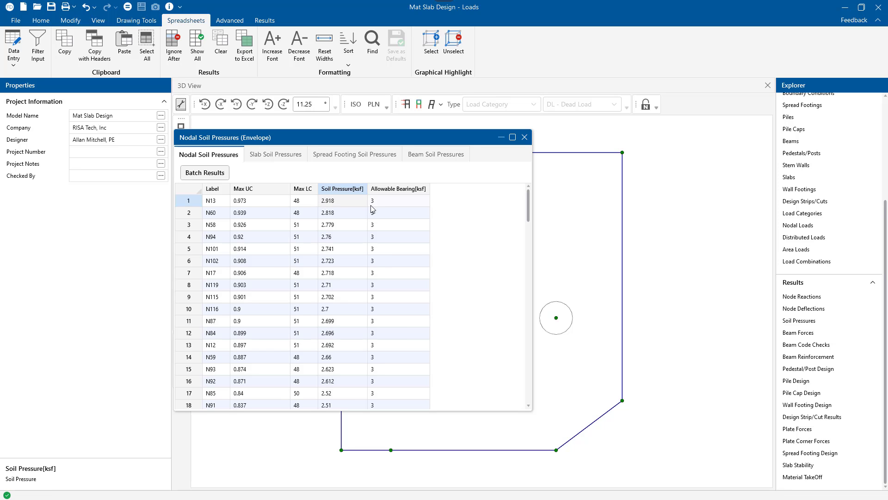
left_click(525, 137)
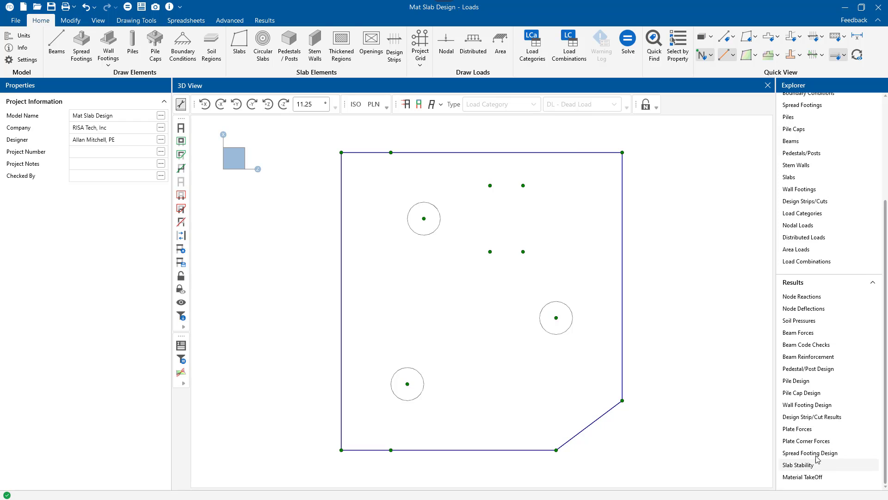
Step: Examine the slab stability results for sliding and overturning across all load combinations
left_click(804, 465)
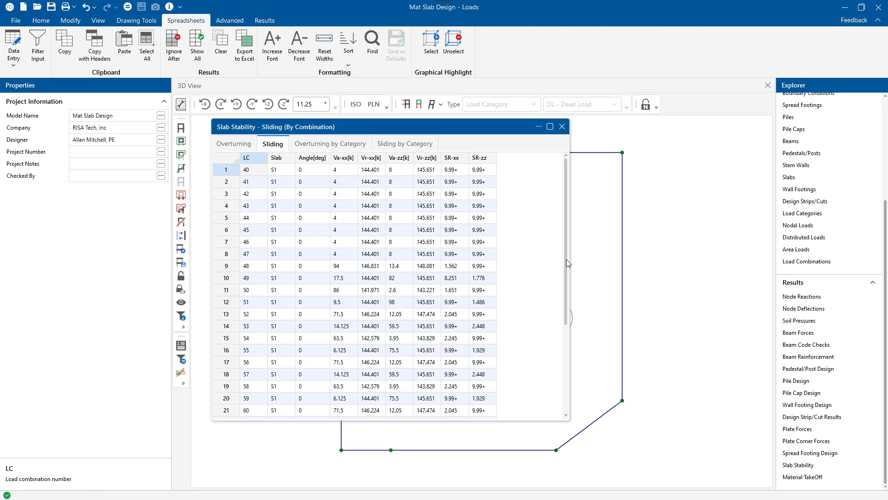
left_click_drag(565, 261, 553, 364)
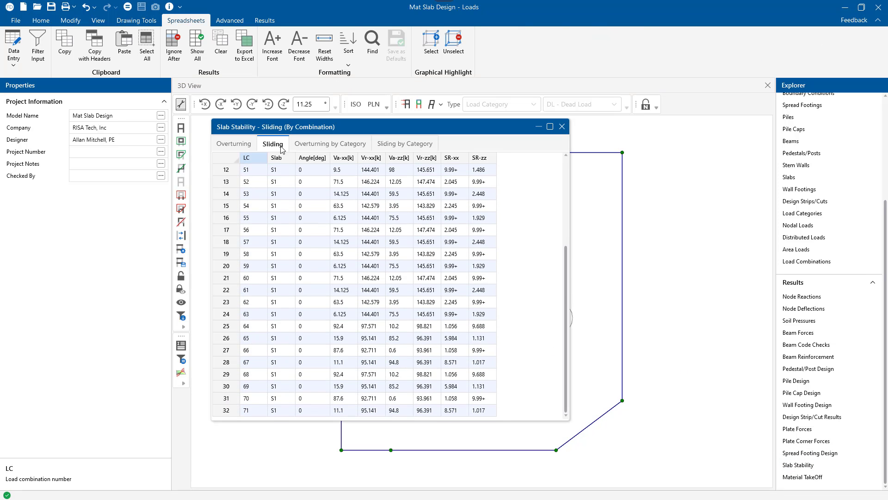
left_click(237, 144)
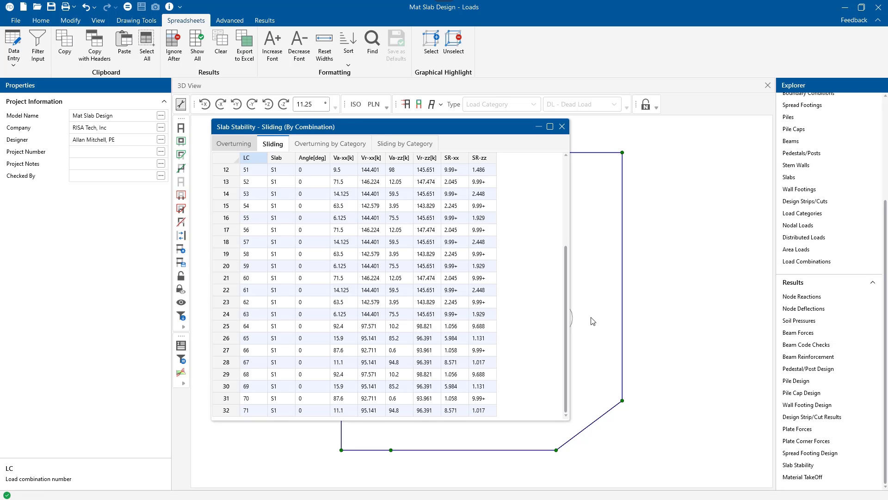
left_click_drag(565, 311, 567, 407)
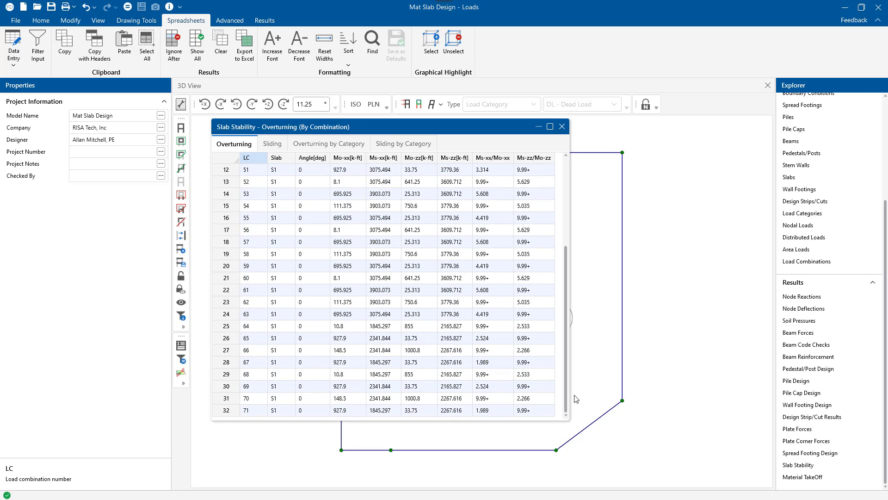
left_click(562, 126)
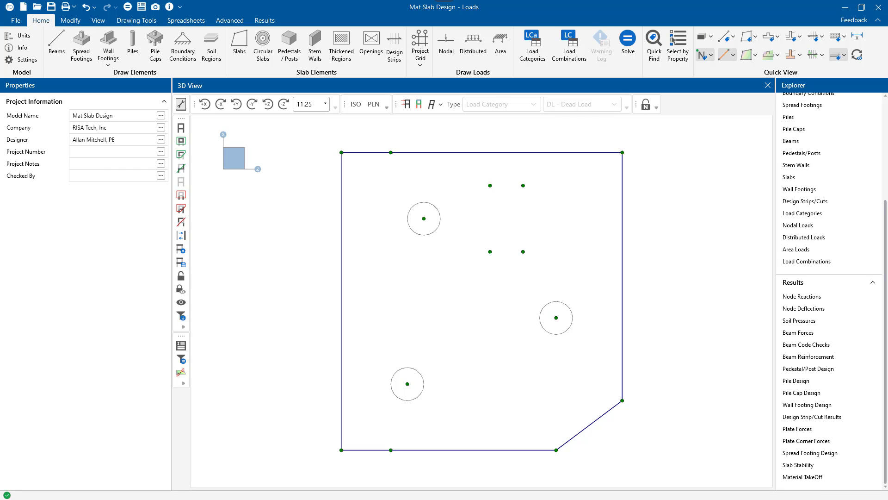
Step: In the mat slab design rules, set the Typical rule's maximum bending and shear checks to 0.9
scroll(826, 319, "up", 3)
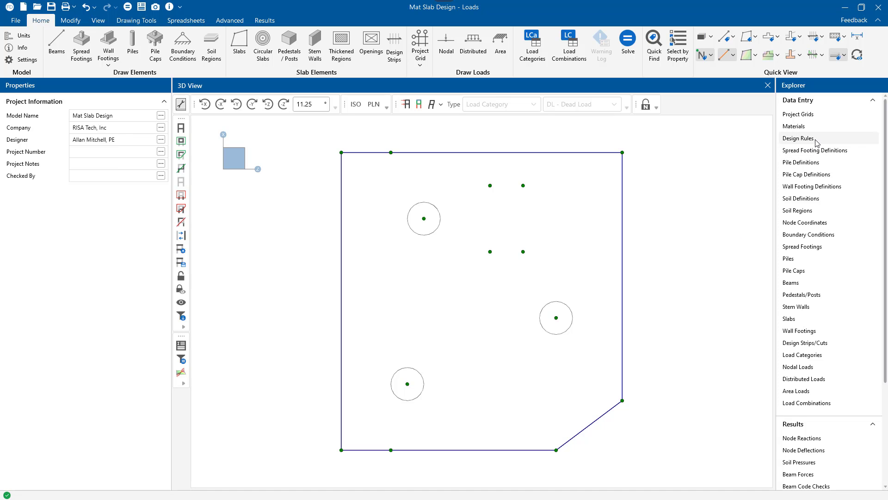
left_click(798, 138)
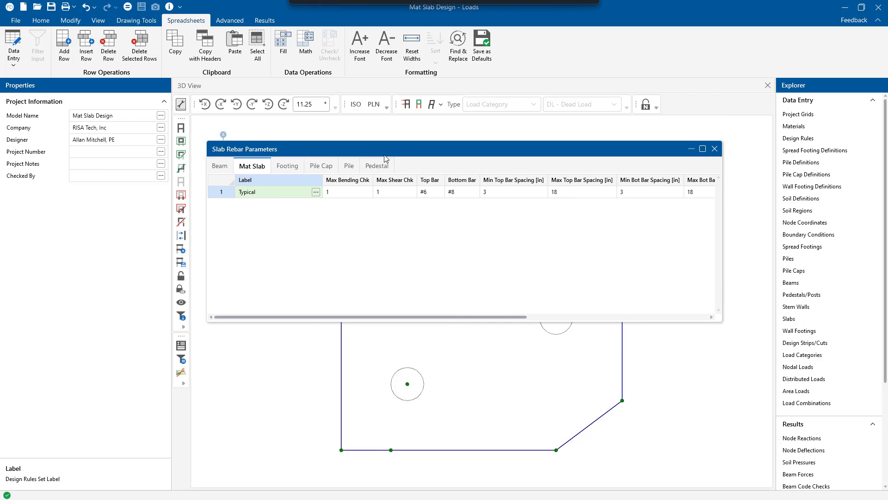
left_click(217, 171)
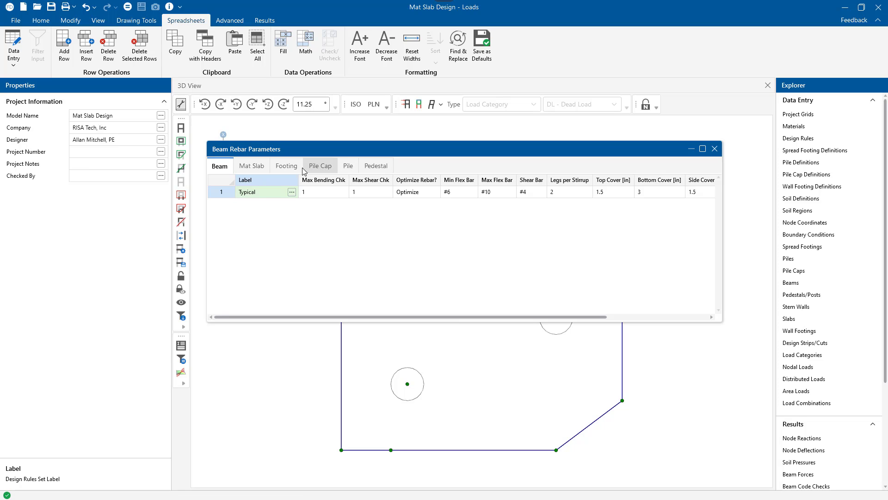
left_click(250, 169)
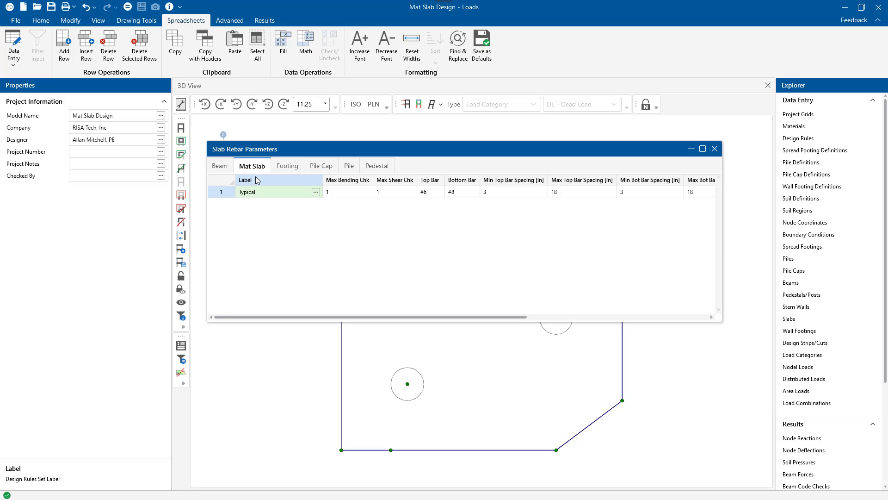
left_click_drag(723, 238, 764, 238)
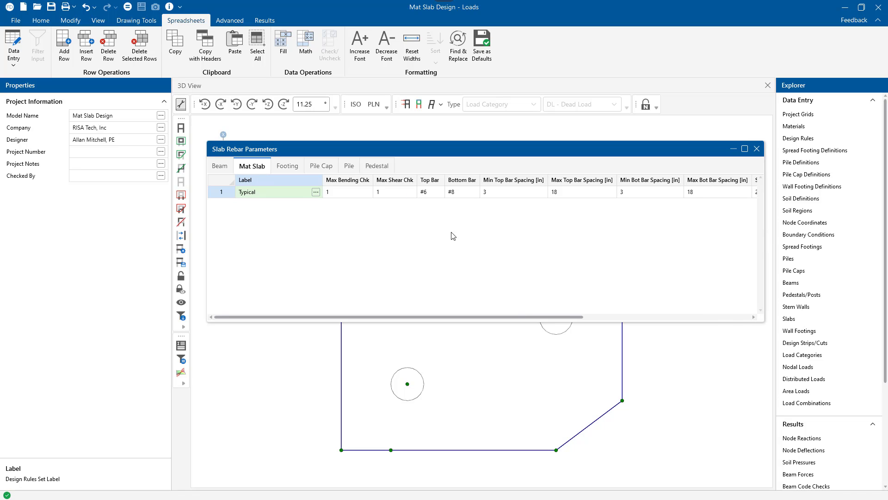
left_click_drag(324, 182, 295, 181)
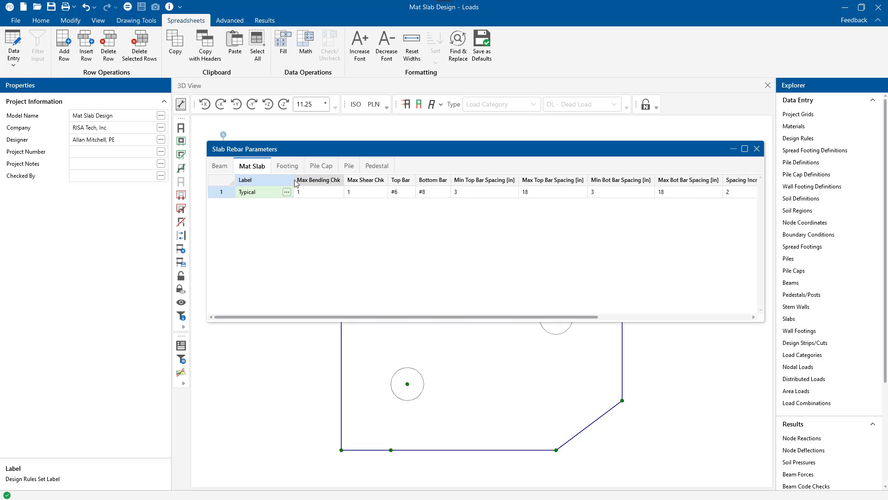
left_click(317, 196)
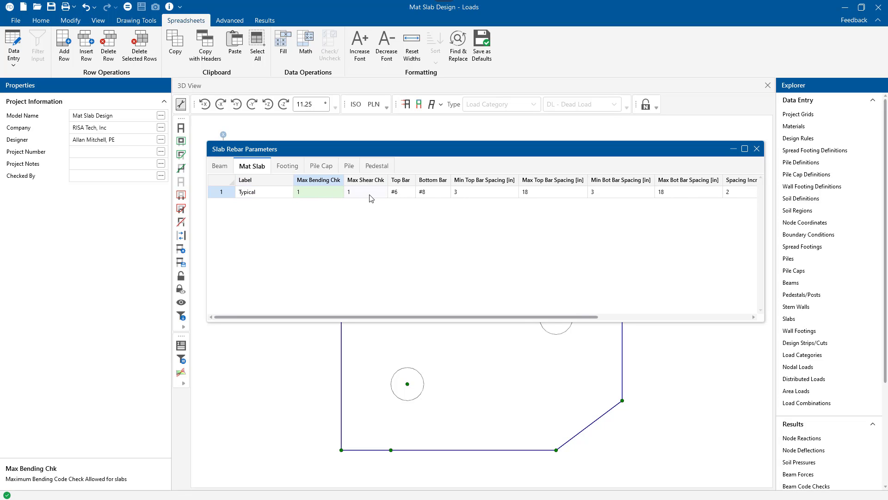
left_click_drag(369, 198, 327, 198)
key("ctrl+f")
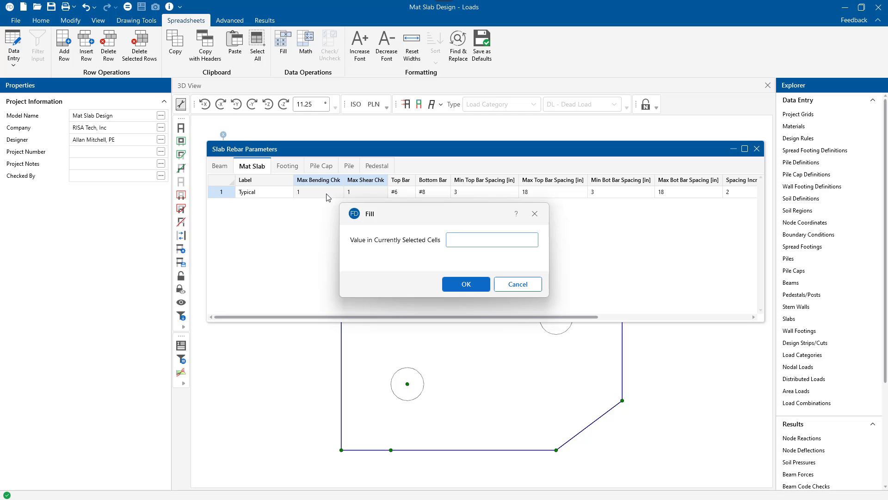
type(".9")
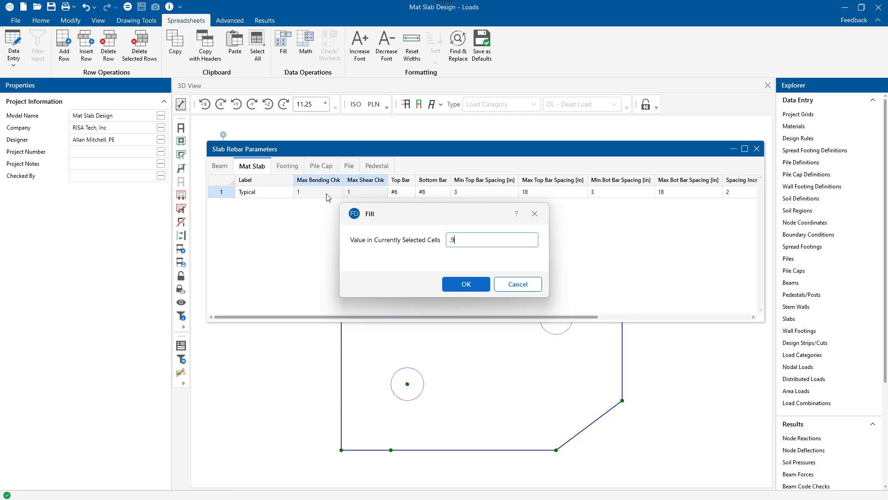
left_click(468, 288)
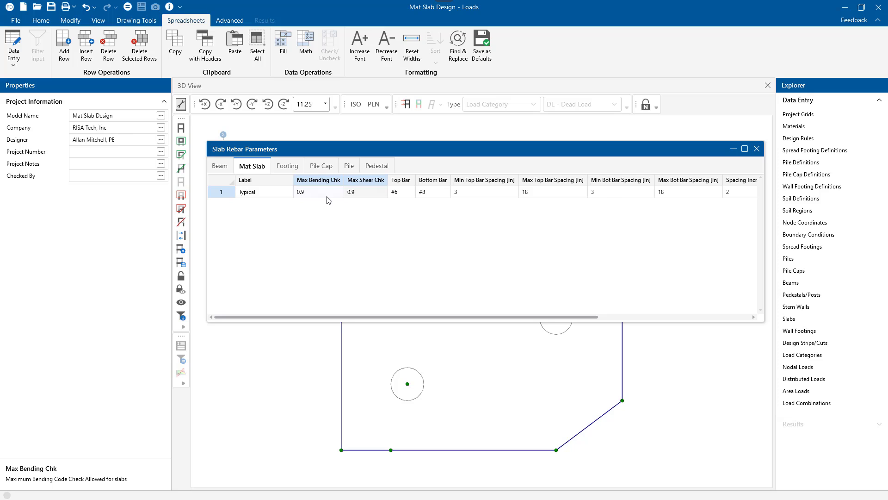
Step: Set the mat slab rule's top bar size to #8
left_click(402, 194)
left_click(408, 192)
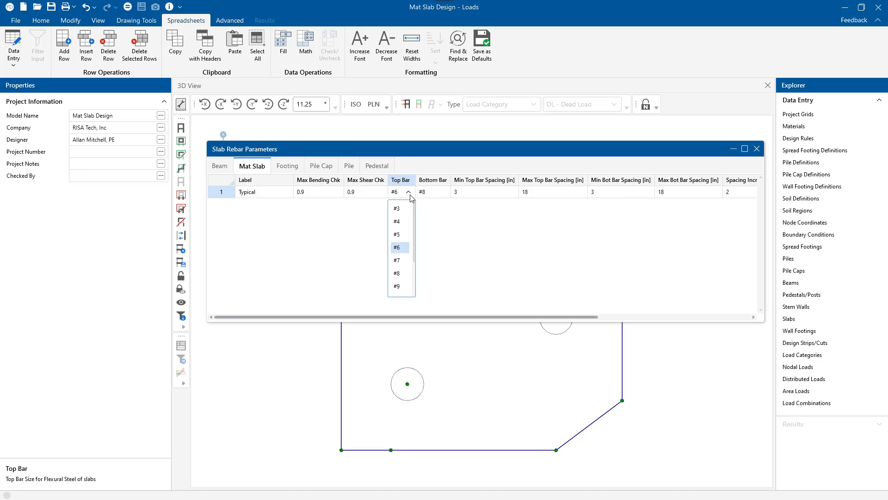
left_click(405, 275)
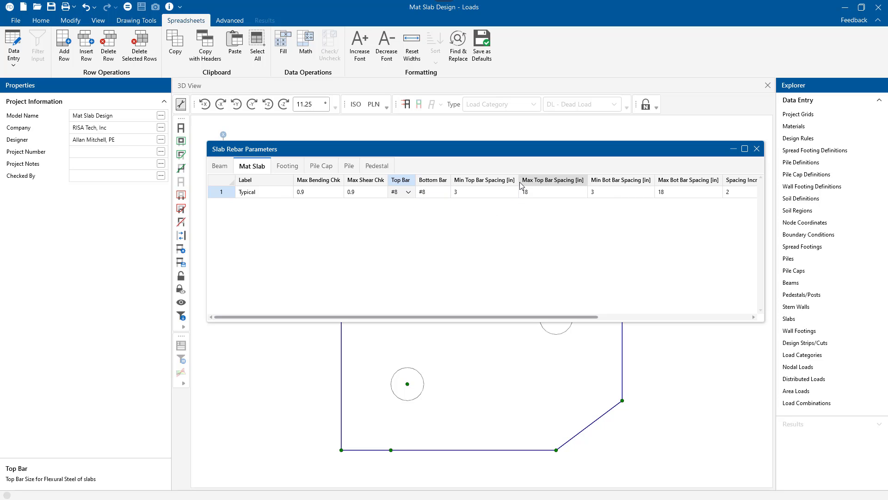
Step: Set the mat slab rule's top, bottom and side covers to 3 in, keeping Rebar Options at Optimize
left_click_drag(491, 317, 564, 317)
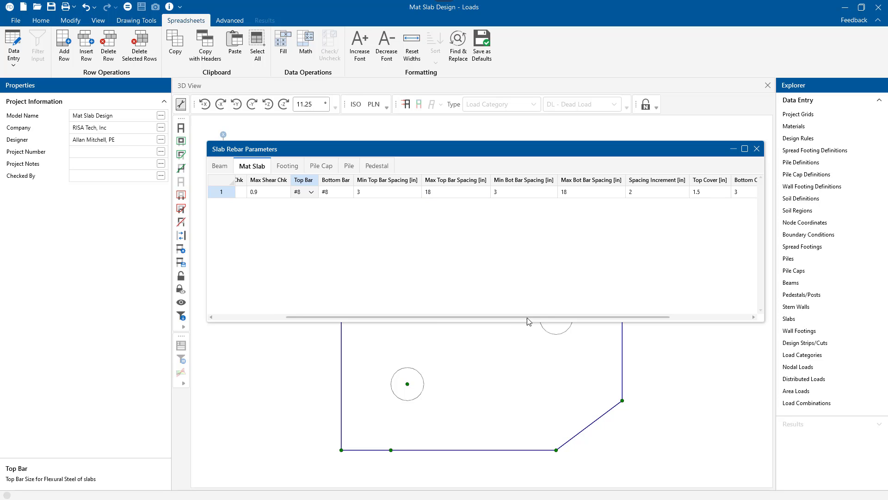
left_click_drag(526, 317, 609, 318)
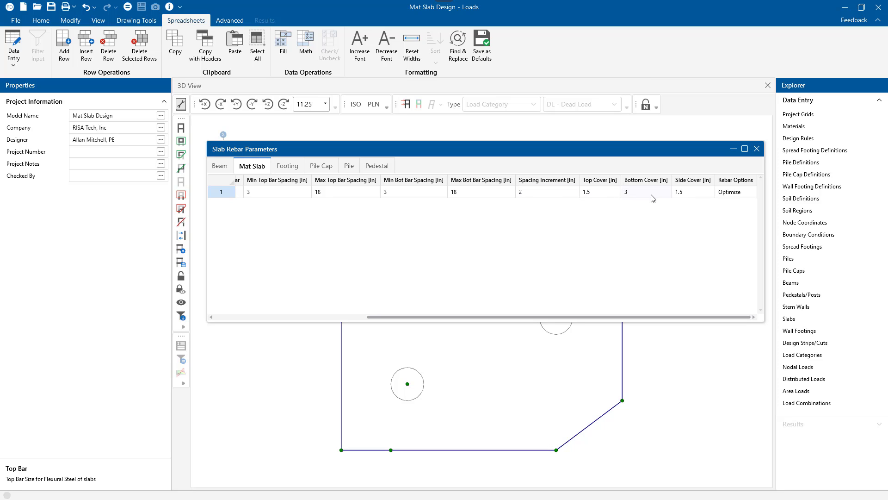
left_click_drag(596, 193, 680, 194)
key("ctrl+f")
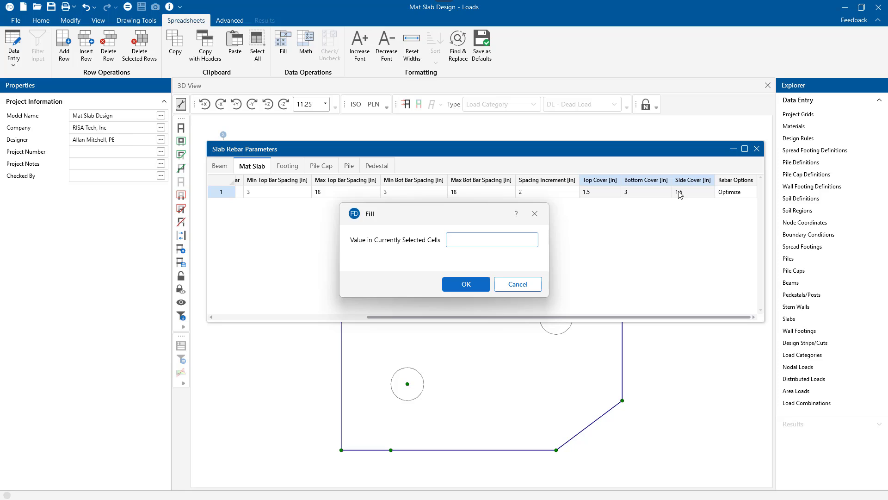
type("3")
left_click(479, 284)
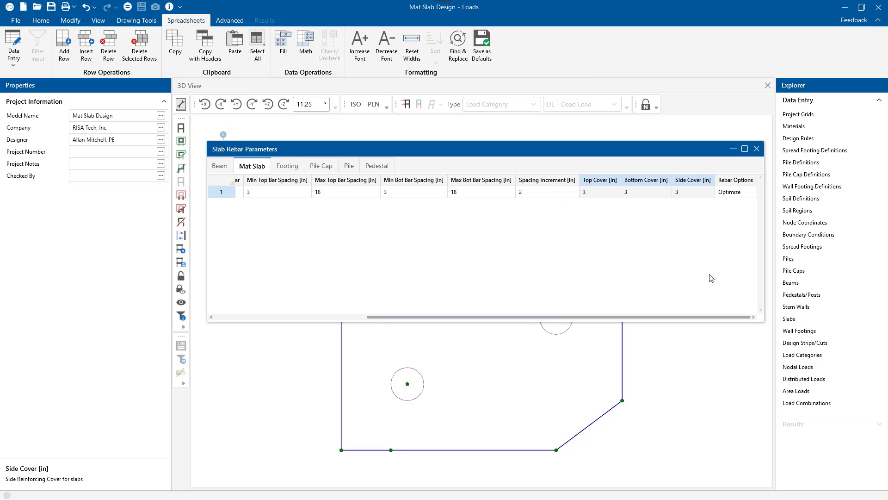
left_click(736, 196)
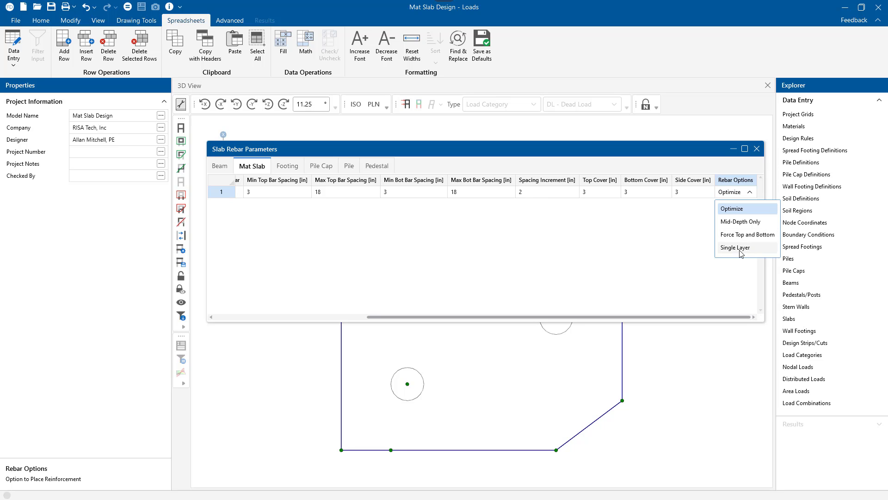
left_click(740, 212)
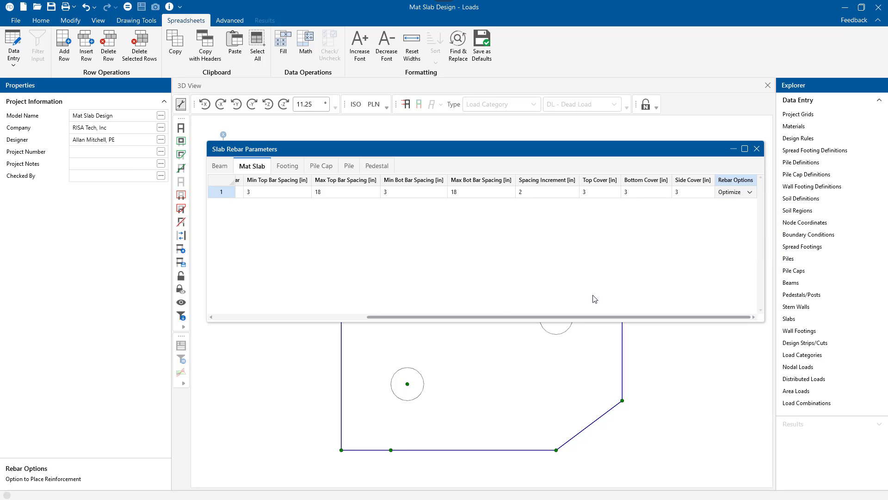
Step: Rename the Typical mat slab rule to Mat Slab E-W and add a second design rule below it
left_click_drag(504, 316, 339, 319)
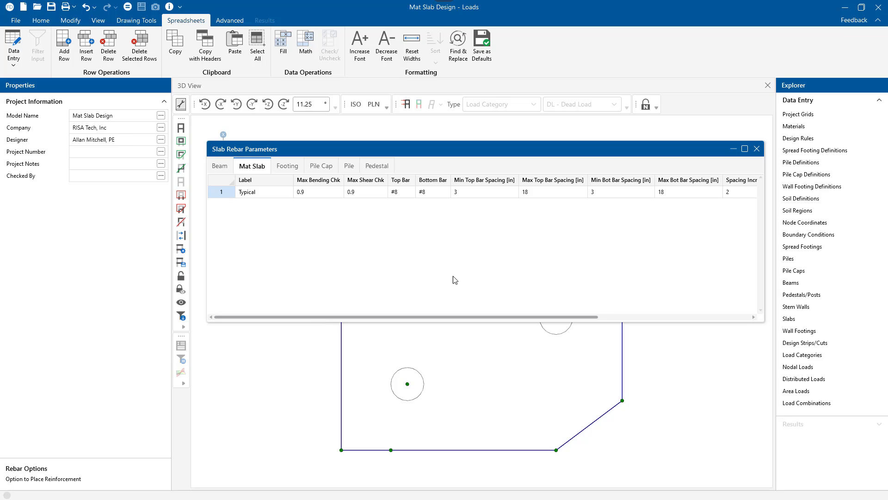
left_click(266, 198)
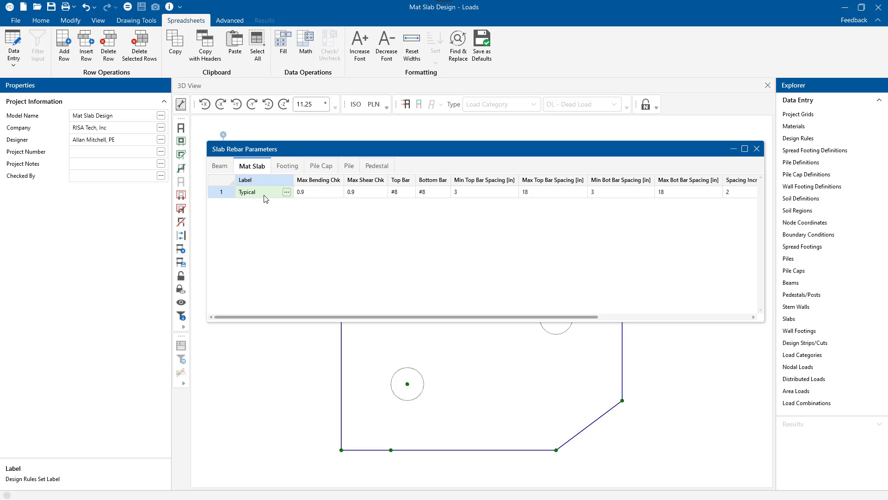
type("Mat Sl")
type("ab E")
type("-2")
key("BackSpace")
type("W")
key("Return")
key("Return")
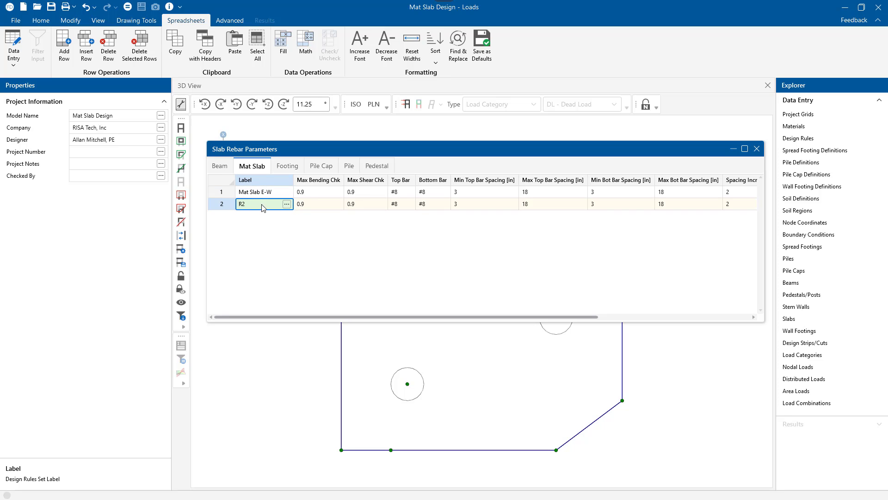
Step: Label the second mat slab design rule Mat Slab N-S
left_click(263, 209)
type("Mat Slab N-S")
left_click_drag(520, 317, 484, 307)
Step: In the pedestal rebar parameters, widen the label column and add a third design rule labelled Pedestal
left_click(377, 166)
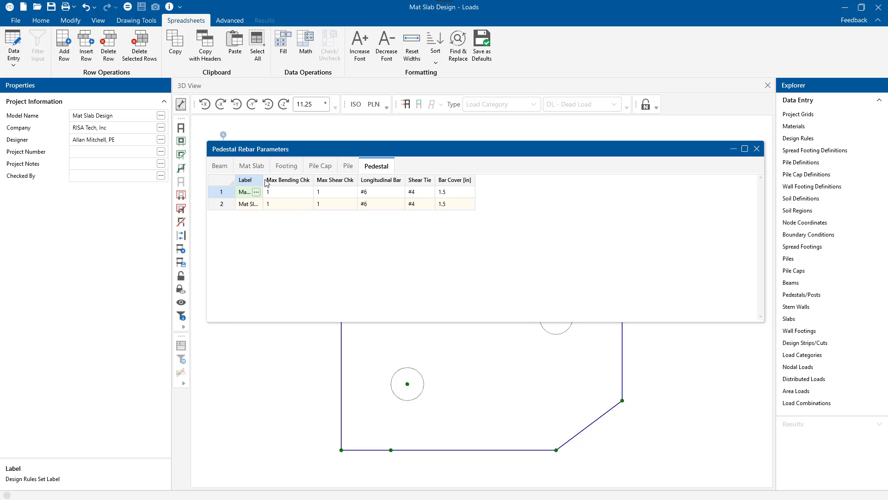
left_click_drag(271, 180, 296, 180)
left_click(263, 207)
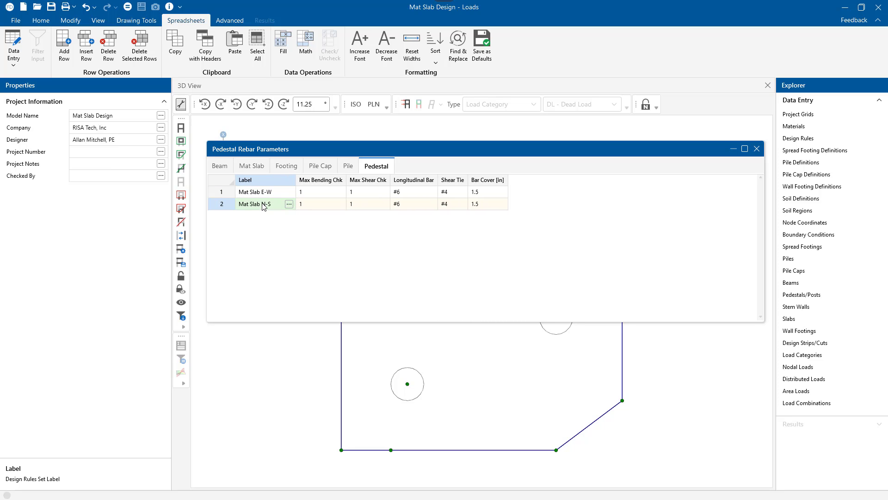
key("Down")
type("Pedes")
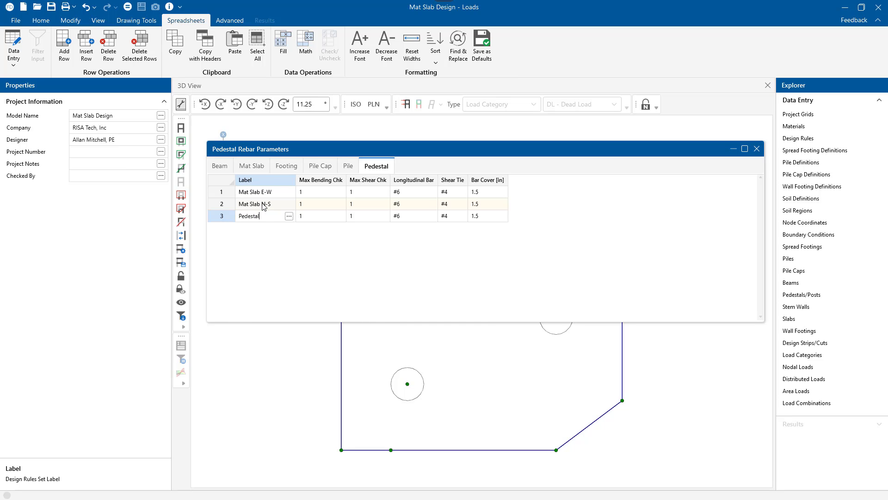
Step: Set the Pedestal design rule's bar cover to 3 in, keeping #6 longitudinal bars and #4 shear ties, and close the design rules
left_click(370, 221)
left_click(413, 222)
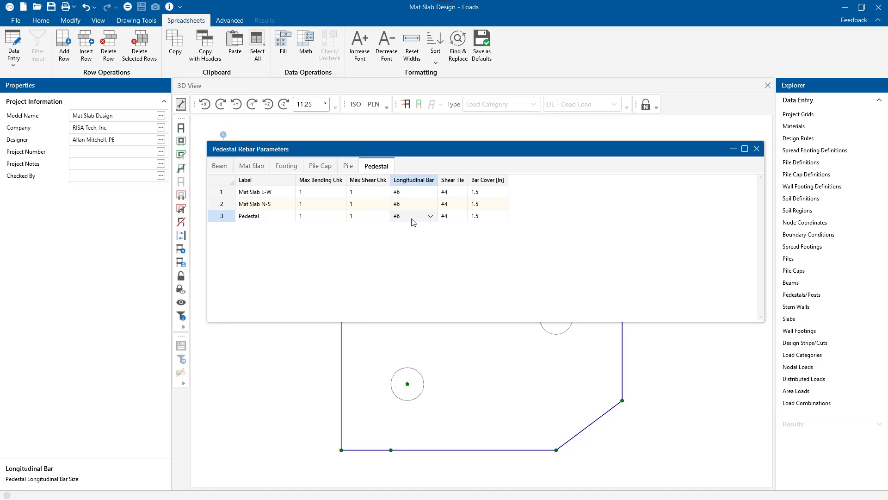
left_click(451, 220)
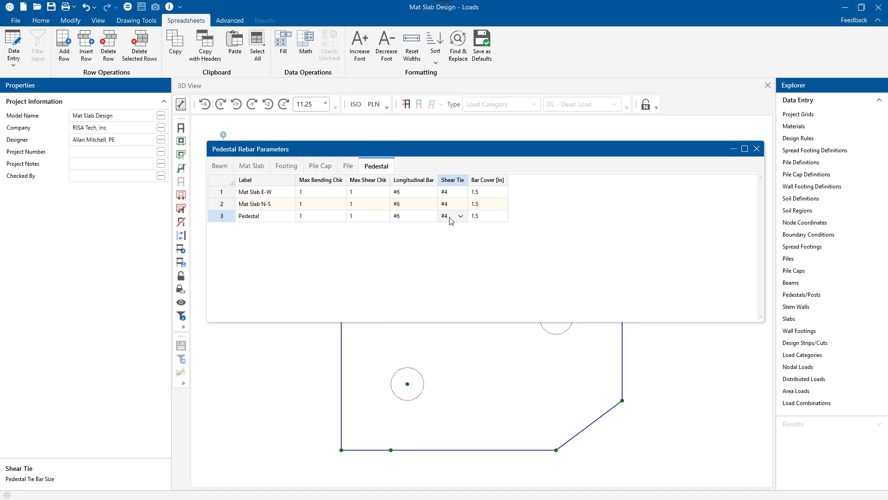
left_click(478, 220)
type("3")
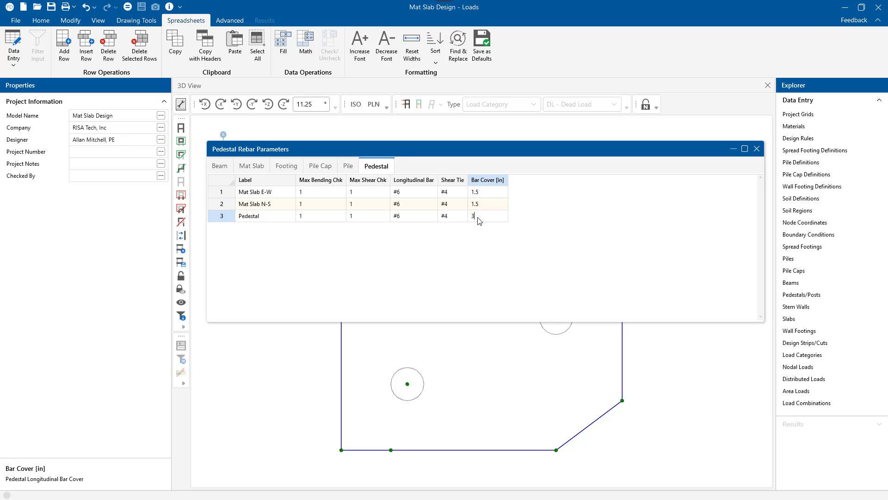
left_click(487, 205)
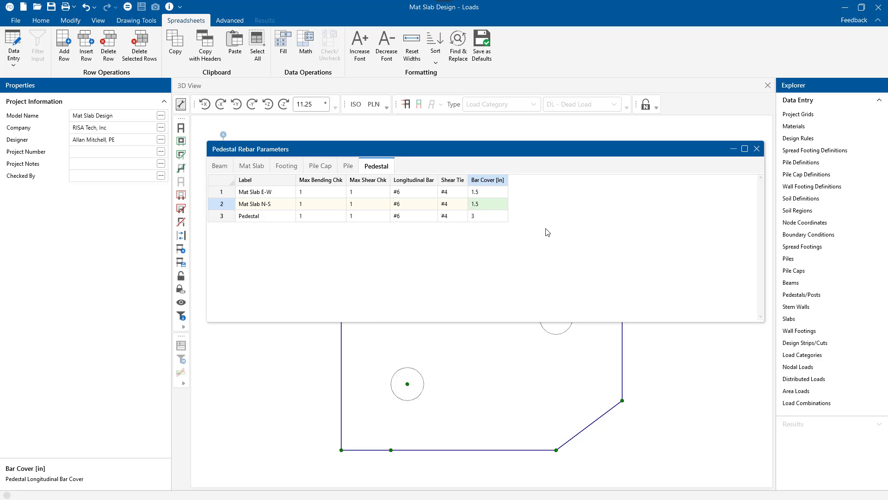
left_click(757, 149)
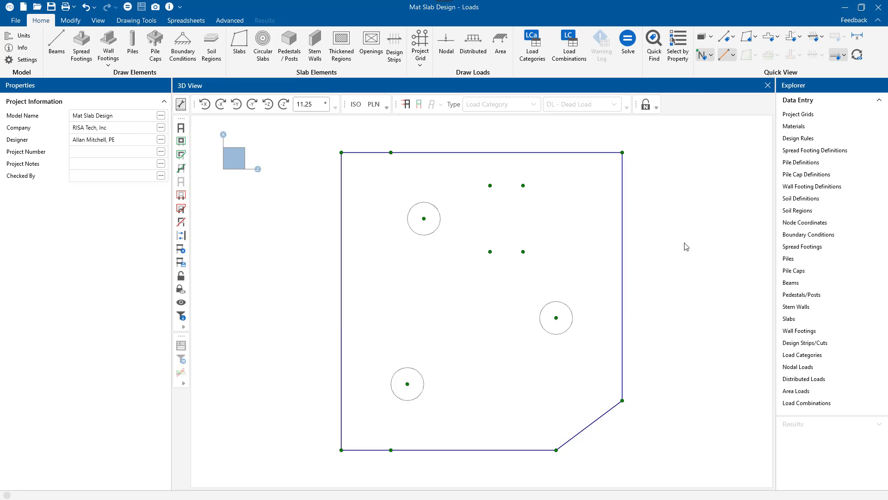
Step: Assign the Pedestal design rule to all three round pedestals, check the assignment in the pedestals spreadsheet, and clear the selection
left_click(431, 235)
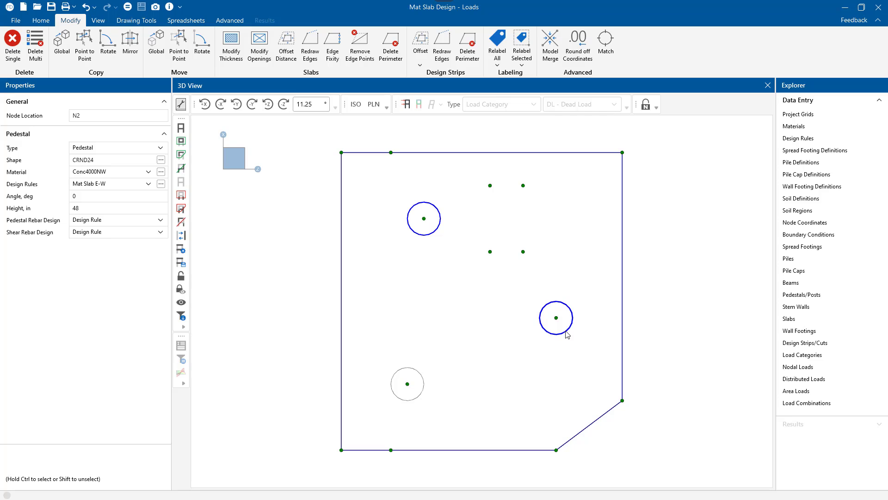
left_click(566, 332, "ctrl")
left_click(421, 391, "ctrl")
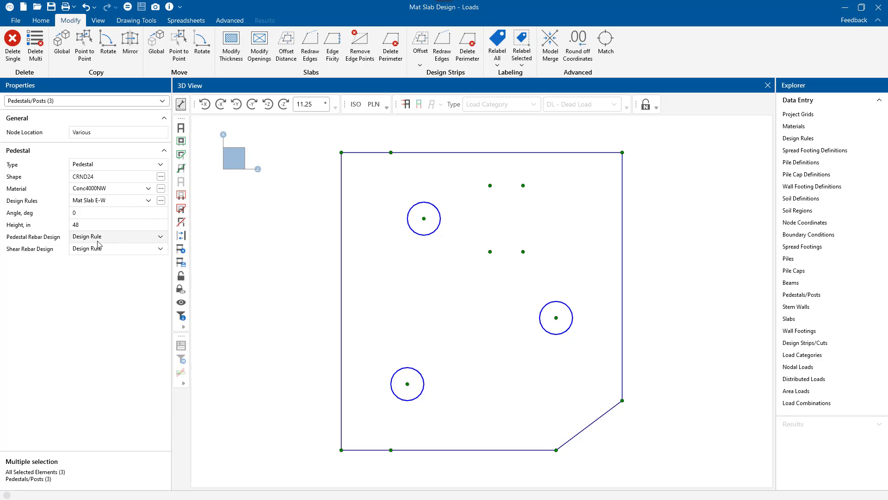
left_click(108, 201)
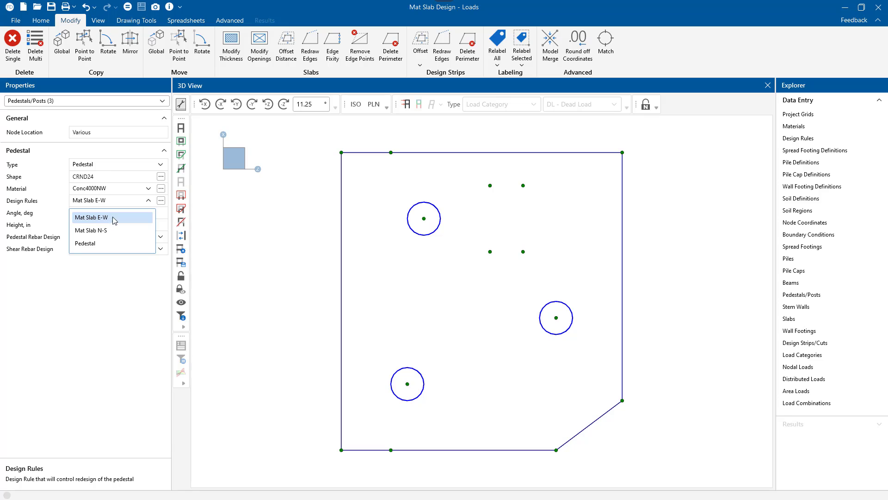
left_click(95, 244)
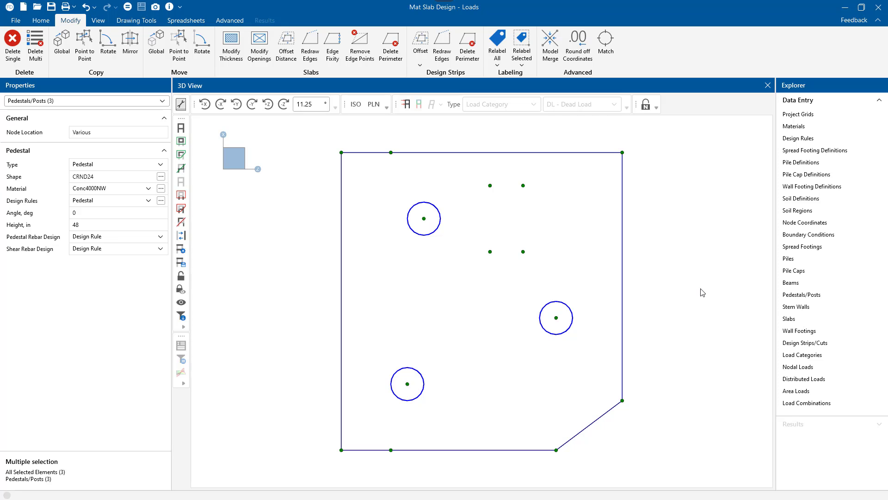
left_click(808, 295)
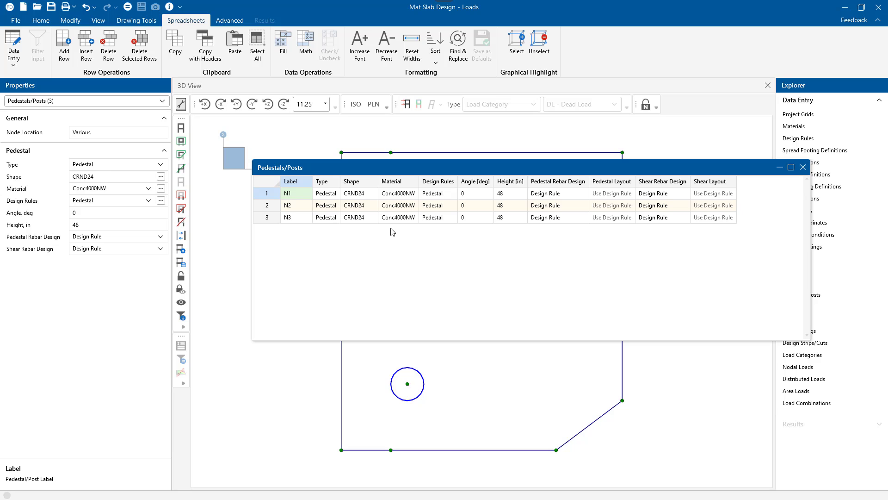
left_click(803, 167)
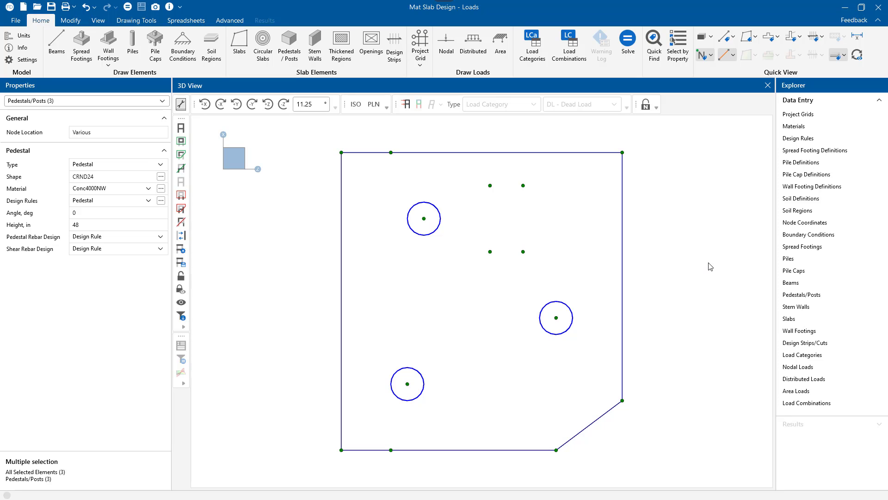
key("Escape")
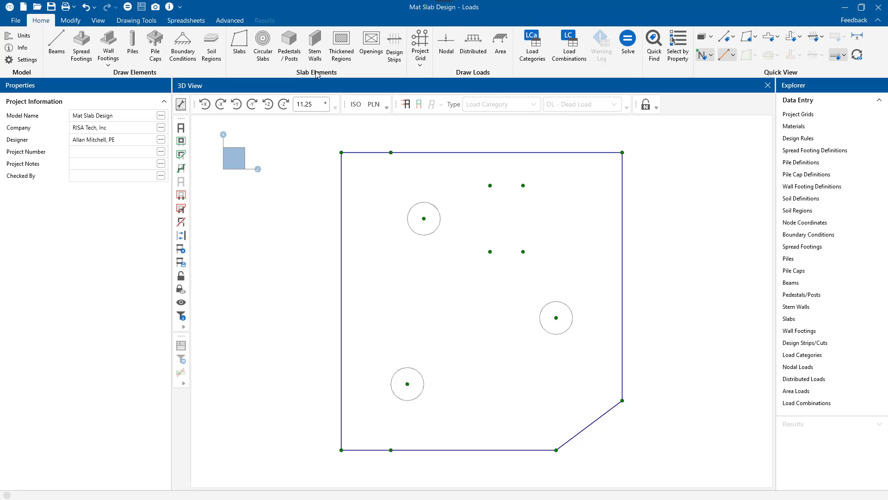
Step: Draw a design strip around the full mat slab perimeter with 0° rebar angle, 50 design cuts and the Mat Slab E-W rule
left_click(396, 56)
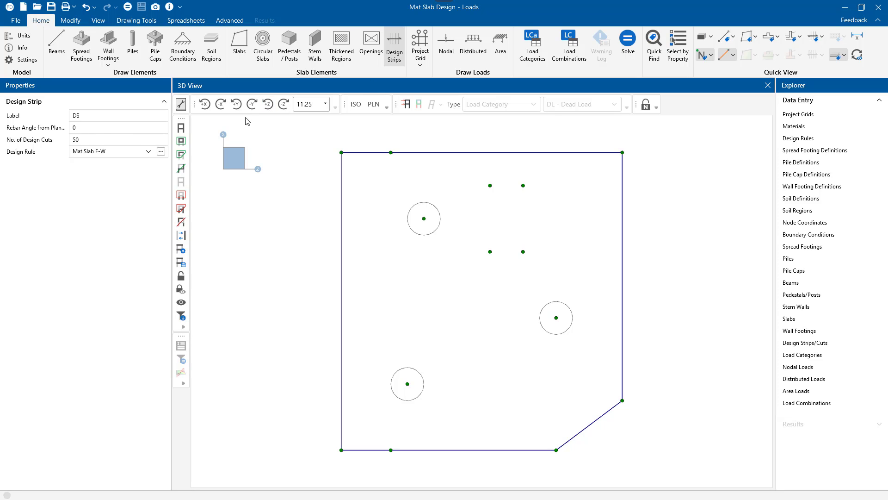
left_click(91, 134)
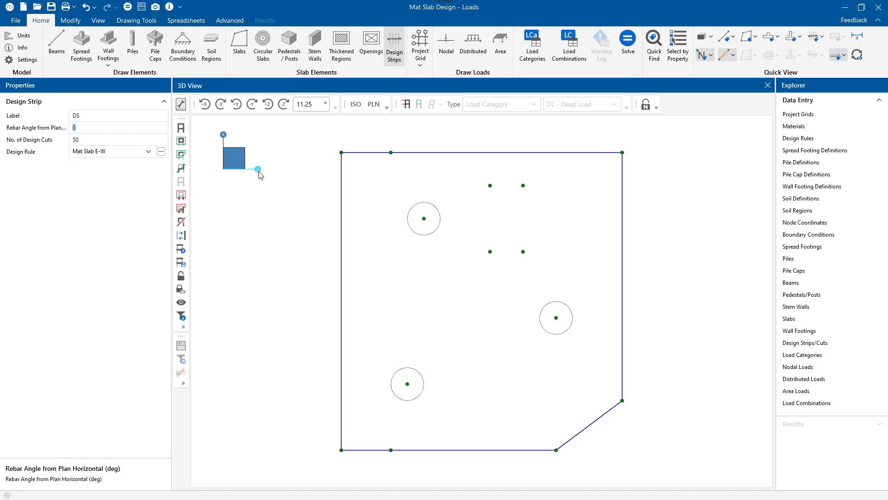
left_click(102, 139)
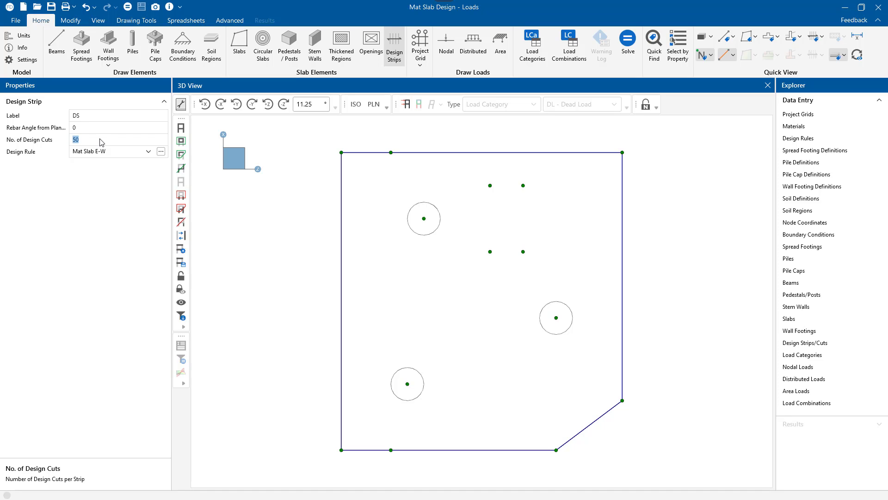
left_click(139, 153)
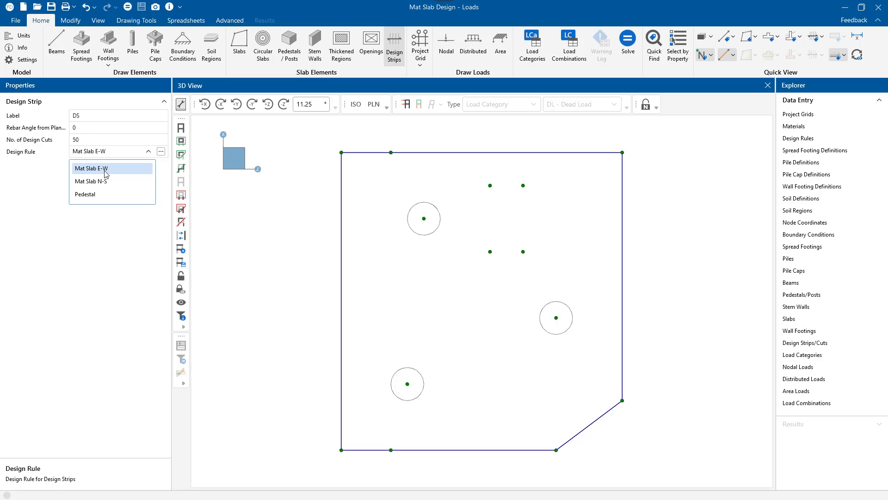
left_click(106, 169)
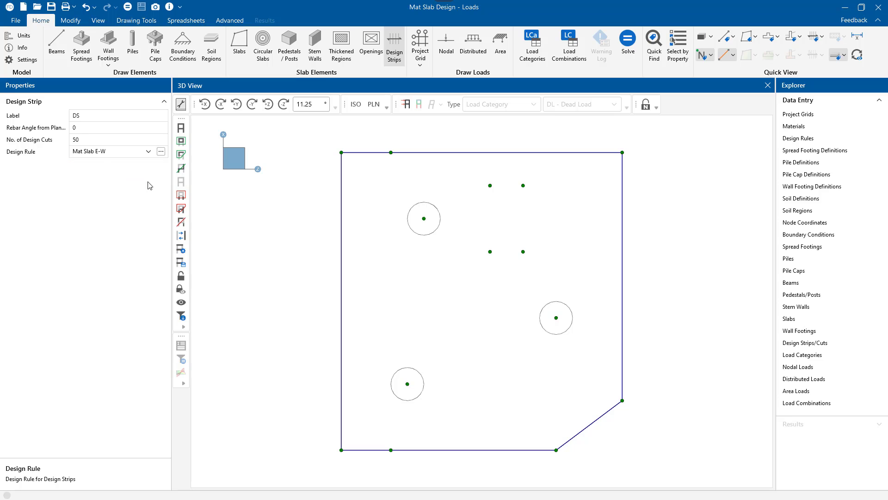
left_click(342, 450)
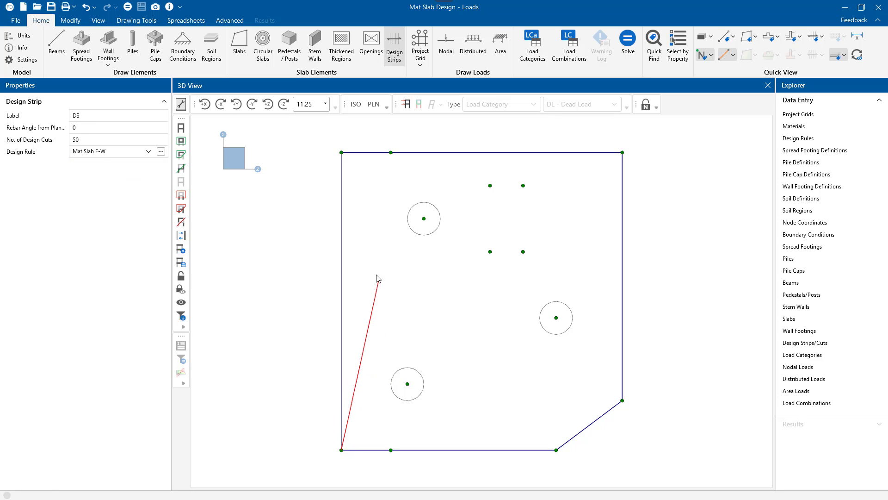
left_click(342, 153)
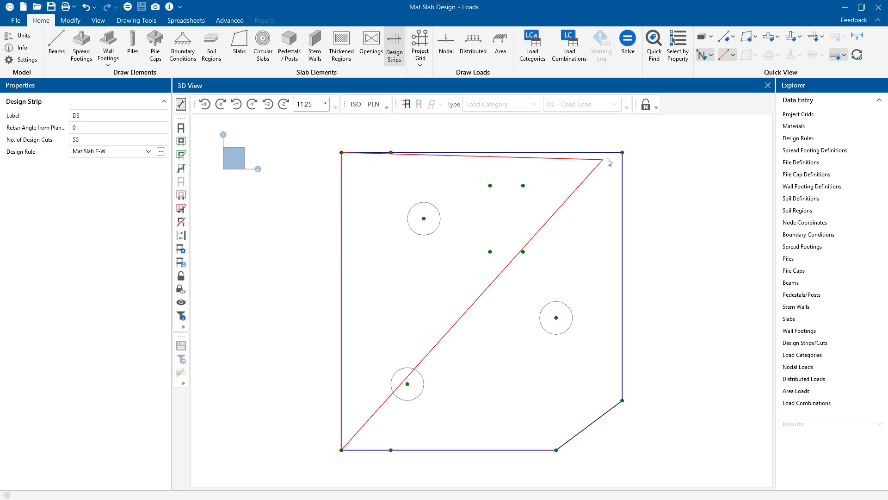
left_click(622, 152)
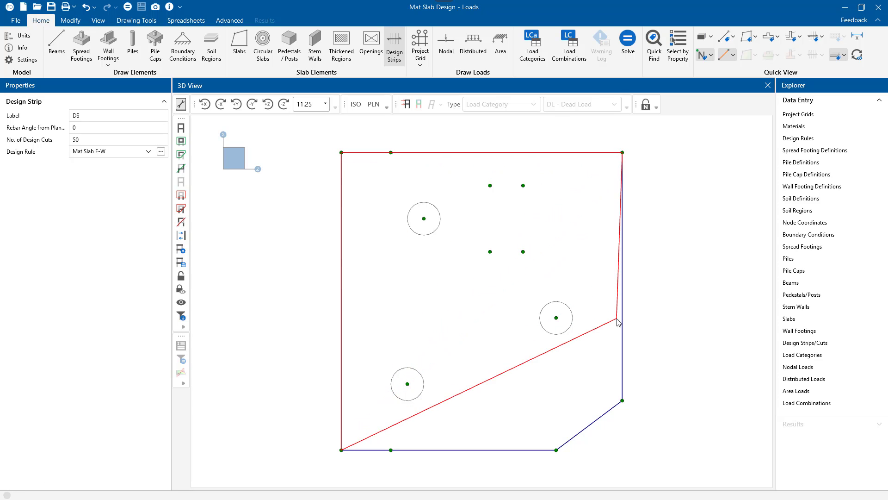
left_click(622, 401)
left_click(556, 449)
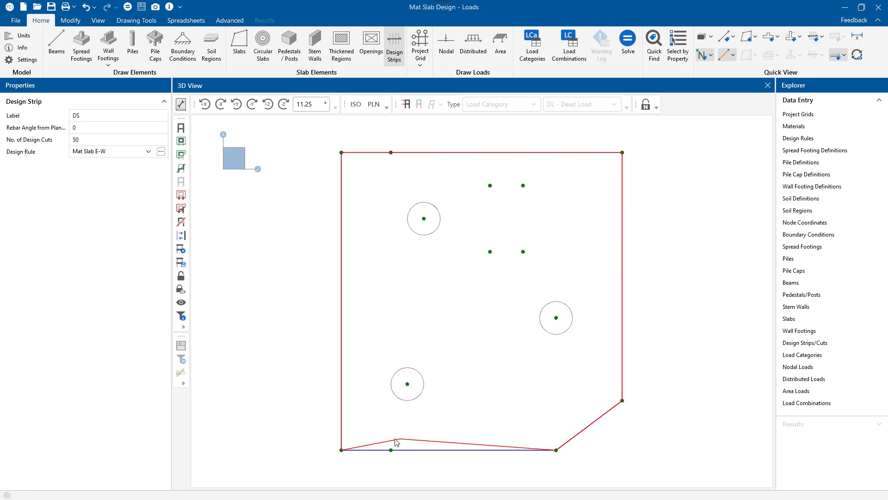
left_click(342, 450)
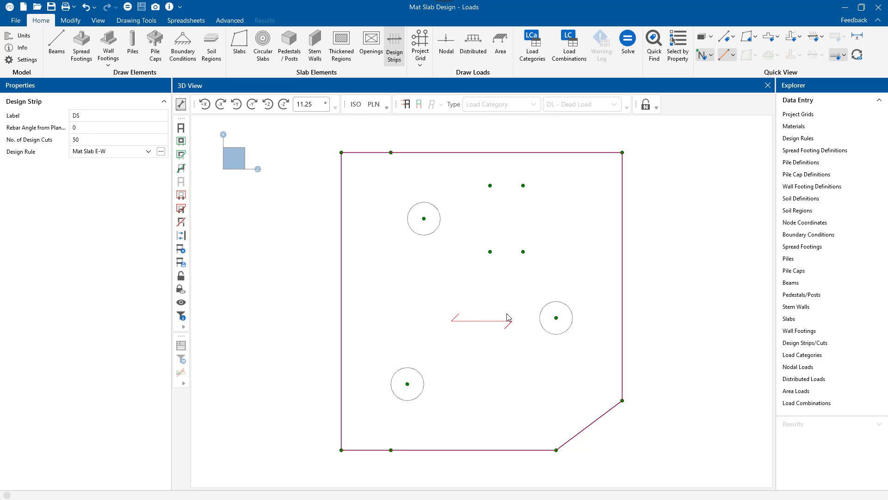
Step: Draw a second design strip over the same slab perimeter with a 90° rebar angle and the Mat Slab N-S rule
left_click(86, 129)
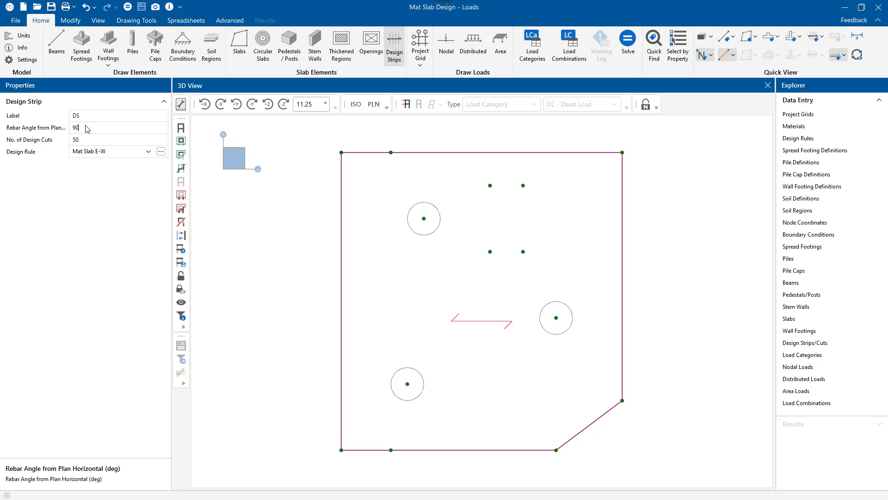
left_click(116, 153)
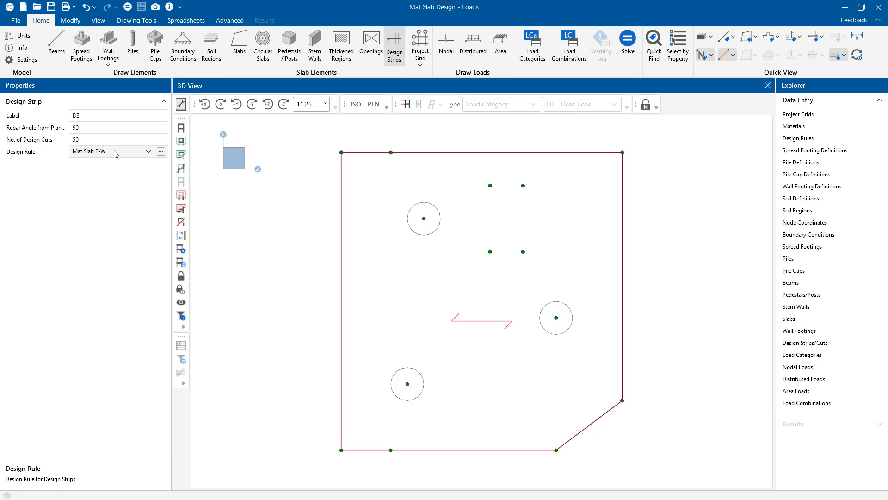
left_click(118, 181)
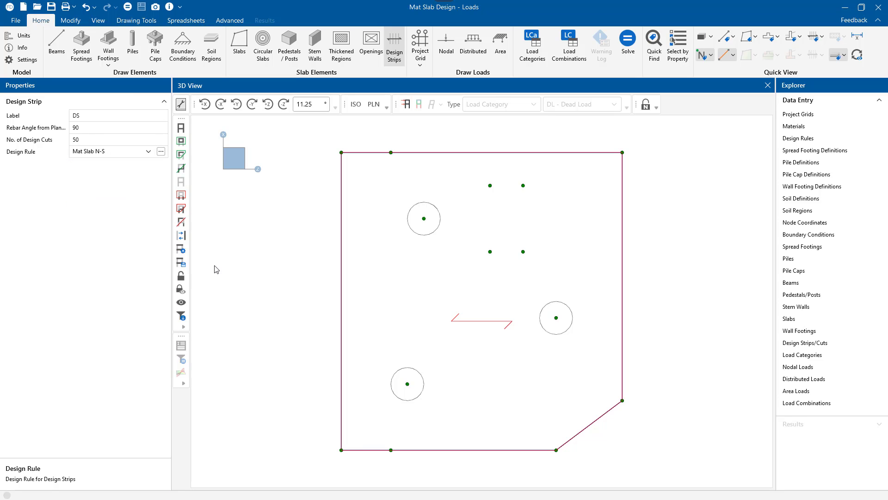
left_click(342, 450)
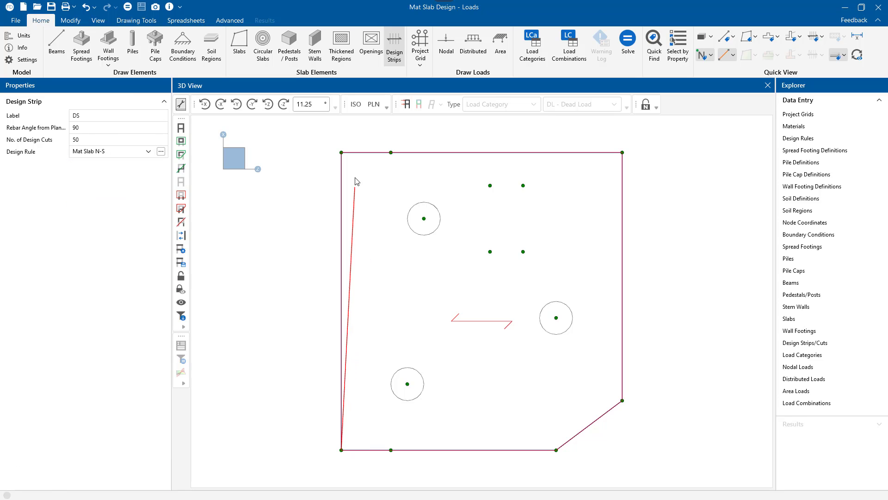
left_click(622, 152)
left_click(623, 401)
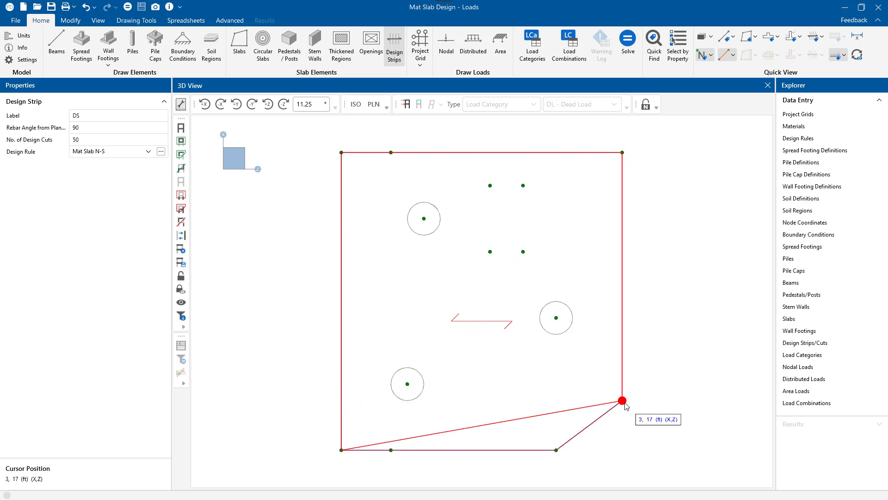
left_click(556, 450)
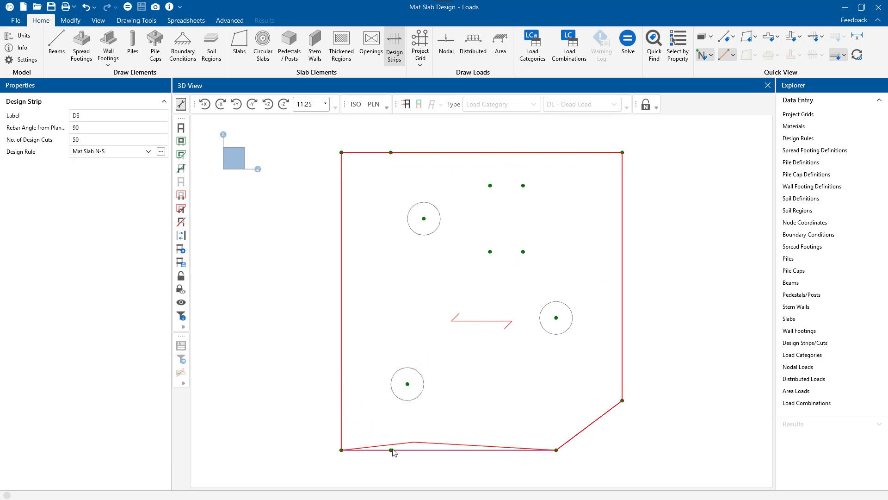
left_click(341, 449)
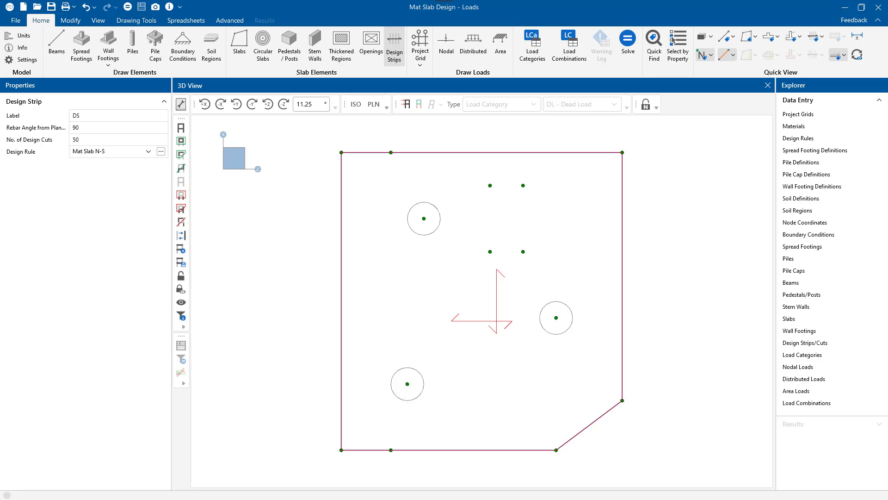
Step: Try a 45° rebar angle for strip DS2 in the design strips spreadsheet, undo the change and close the spreadsheet
left_click(807, 342)
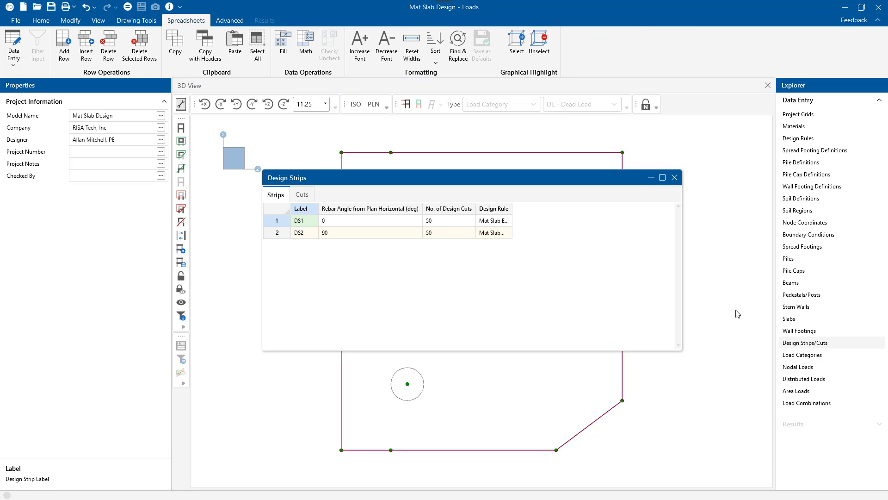
left_click_drag(460, 187, 511, 301)
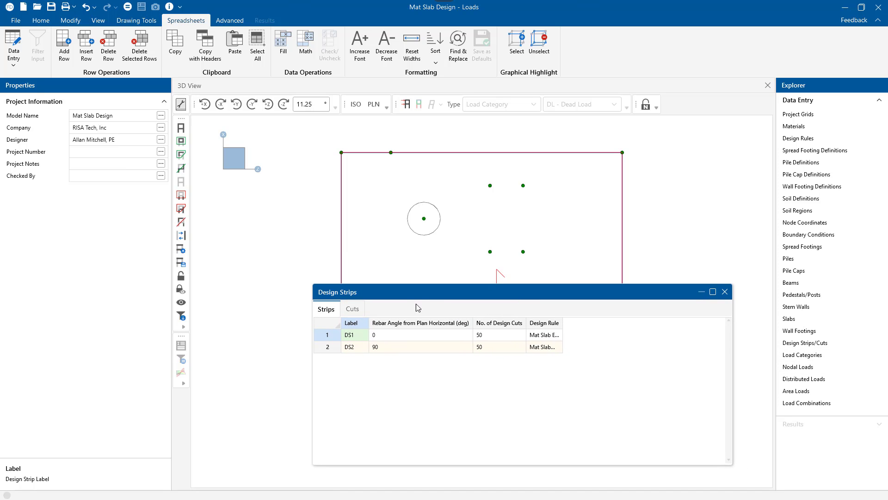
left_click_drag(414, 296, 402, 333)
left_click(382, 386)
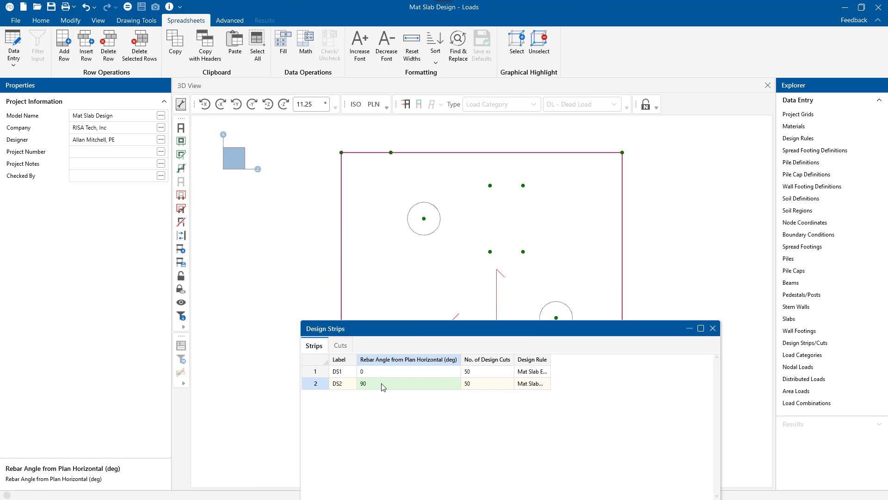
type("45")
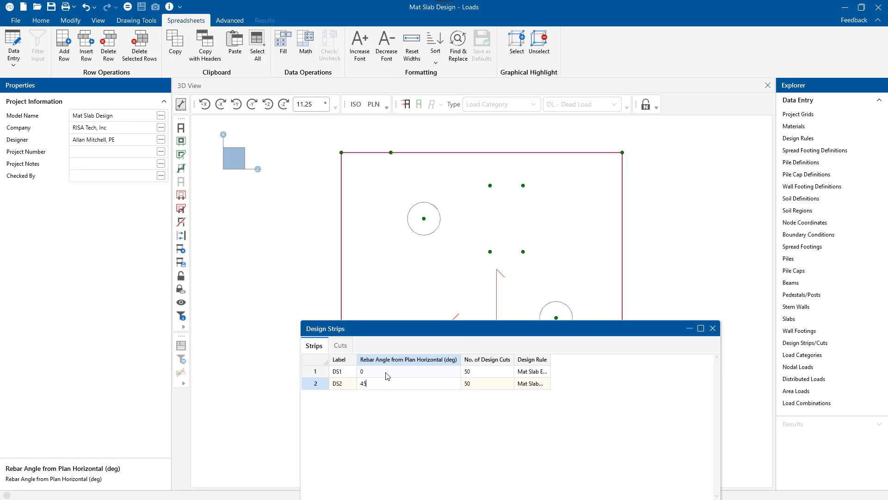
left_click(387, 375)
left_click_drag(470, 333, 449, 252)
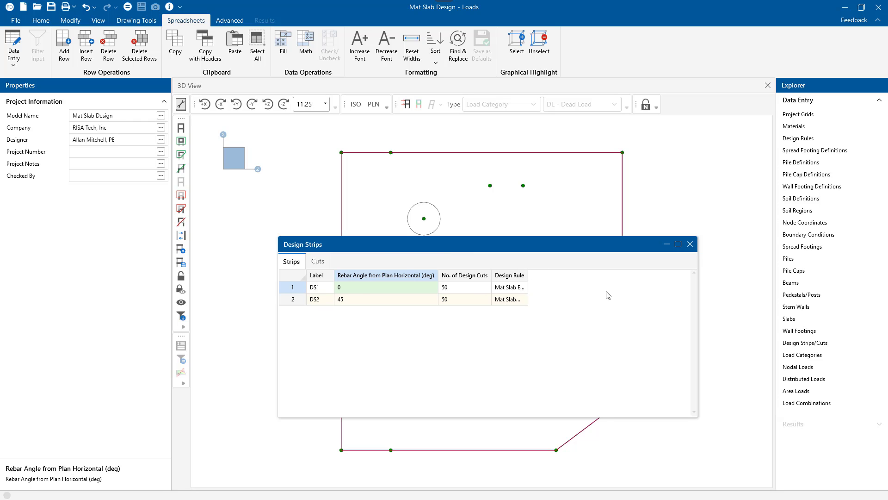
key("ctrl+z")
left_click(690, 244)
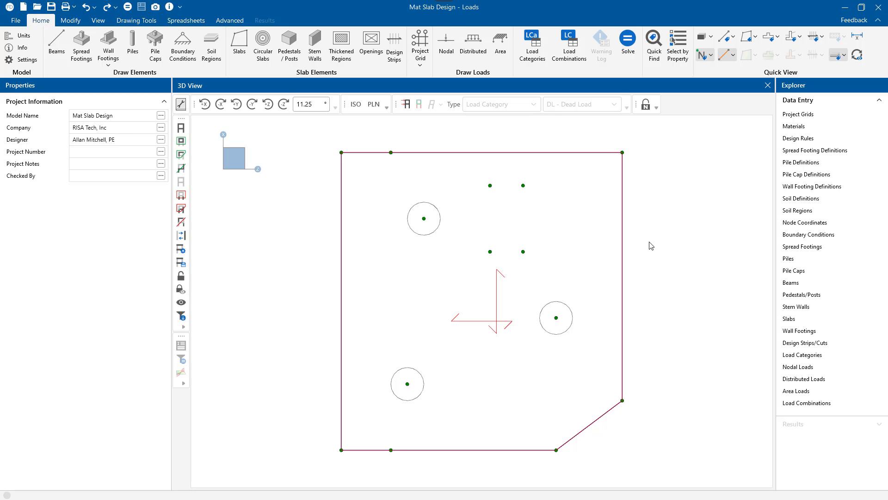
Step: Solve the model, display the enveloped design strip reinforcement on the slab, and examine the bar callouts up close
left_click(628, 42)
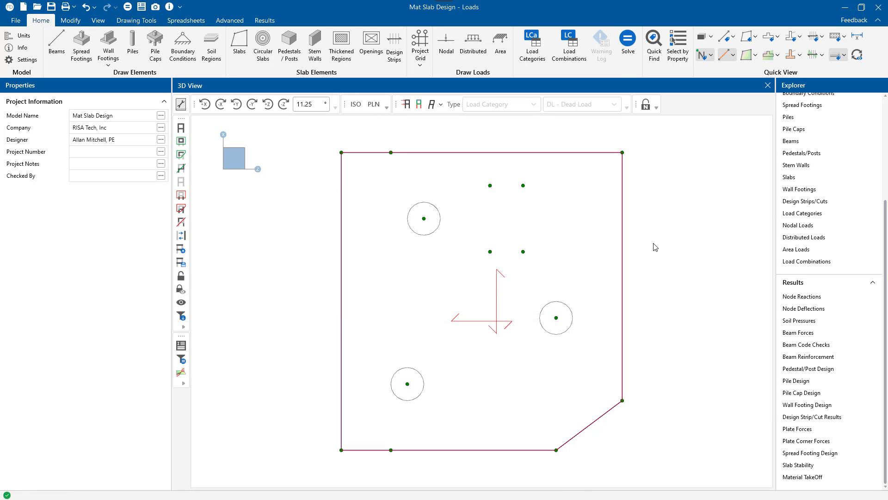
left_click(844, 38)
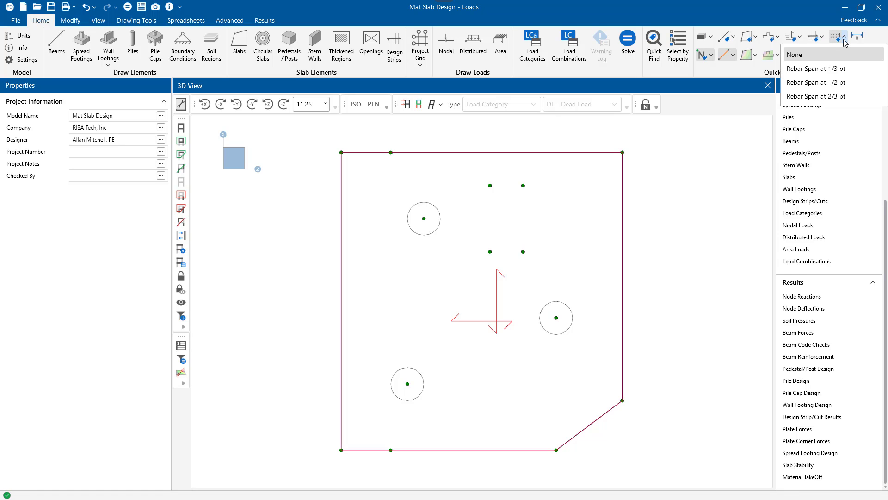
left_click(844, 42)
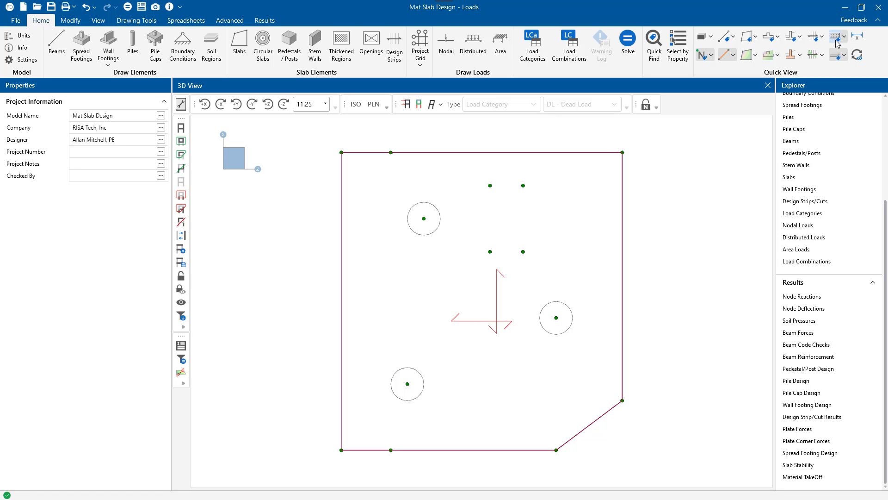
left_click(837, 43)
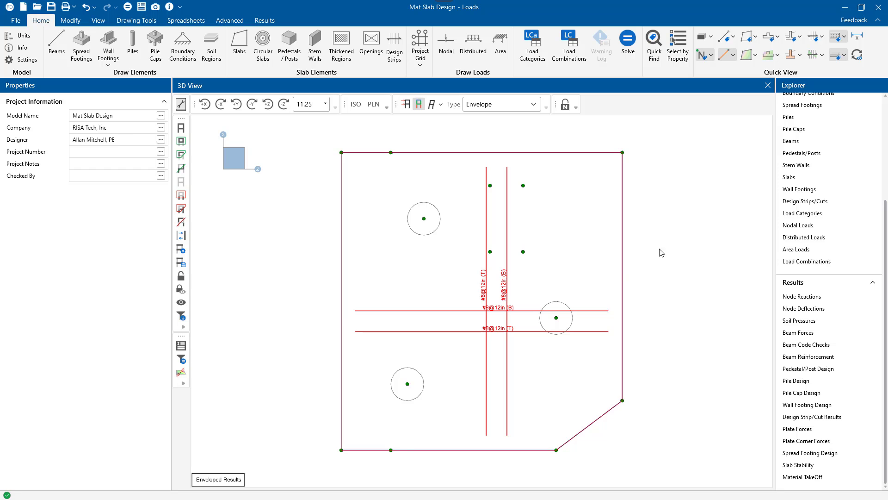
scroll(494, 318, "up", 5)
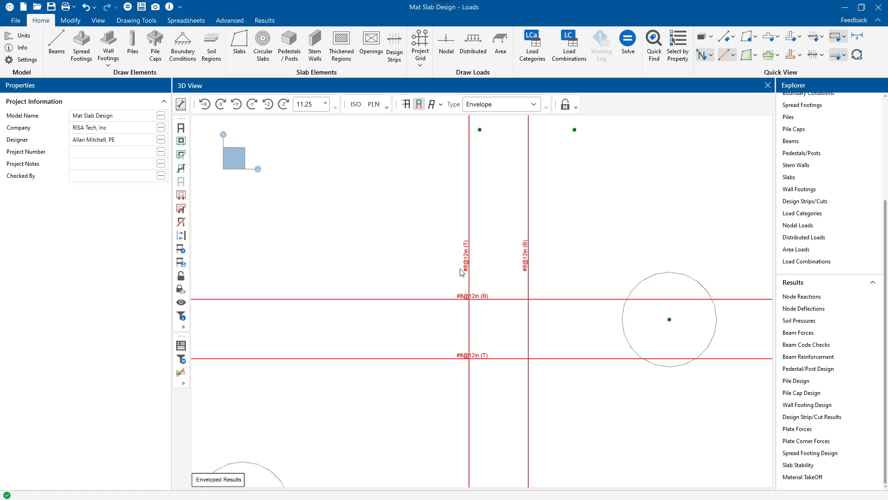
middle_click(571, 263)
middle_click(571, 263)
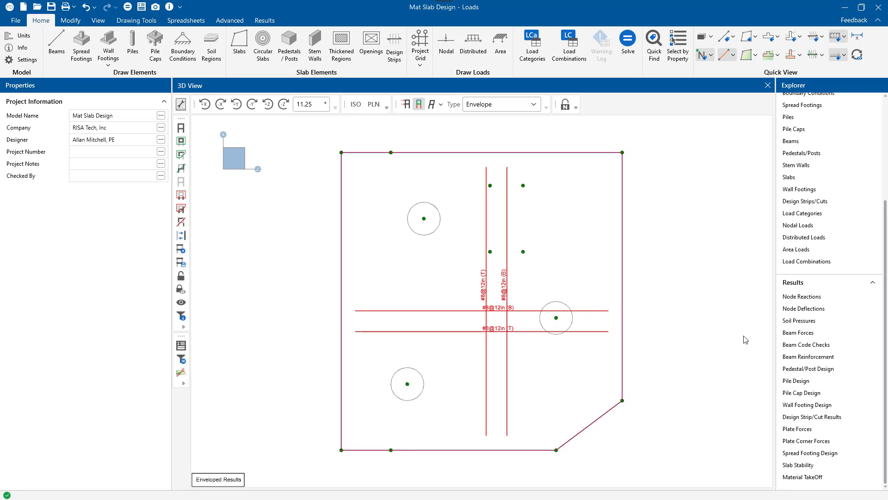
Step: Review the pedestal design results for bending check, shear check and vertical reinforcement, and close the results spreadsheet
left_click(828, 369)
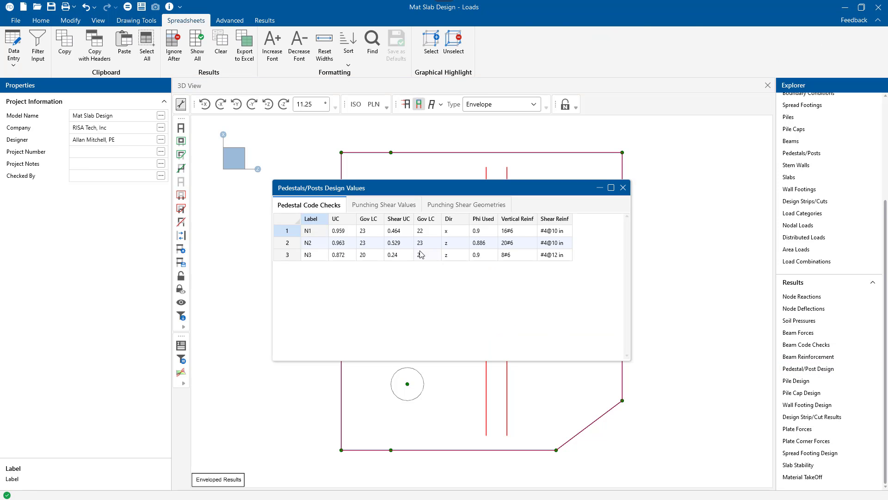
left_click(344, 234)
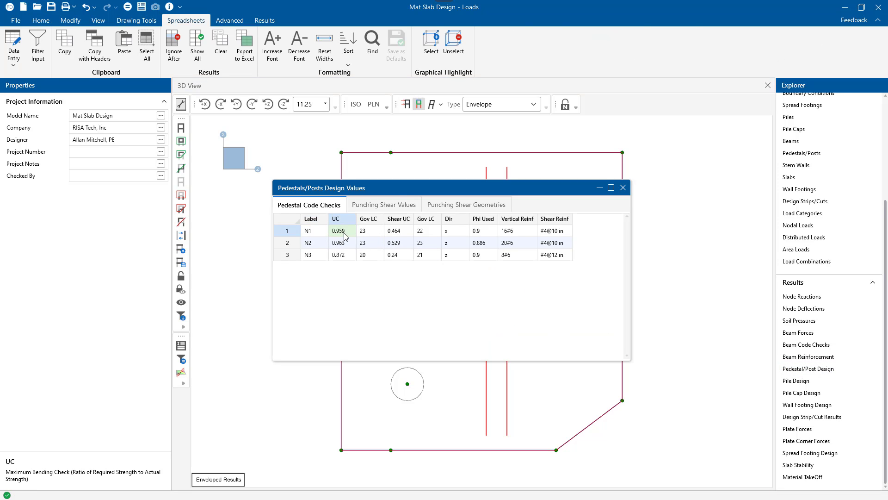
left_click(393, 235)
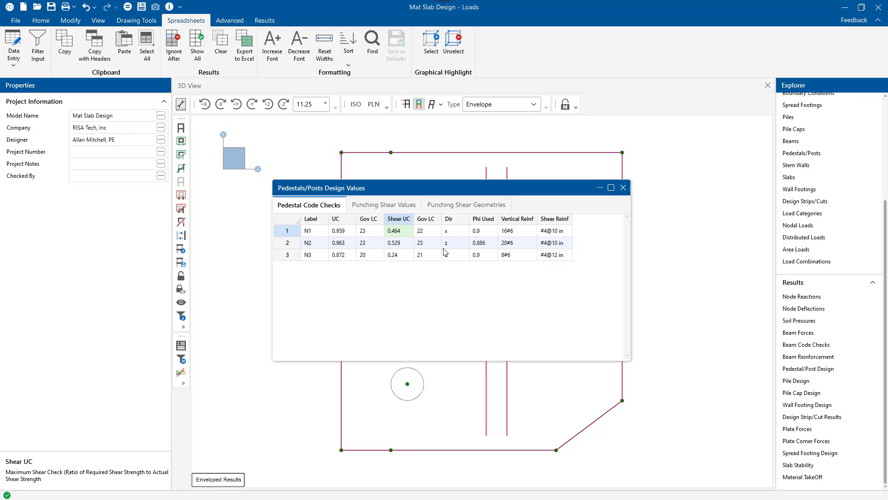
left_click(522, 244)
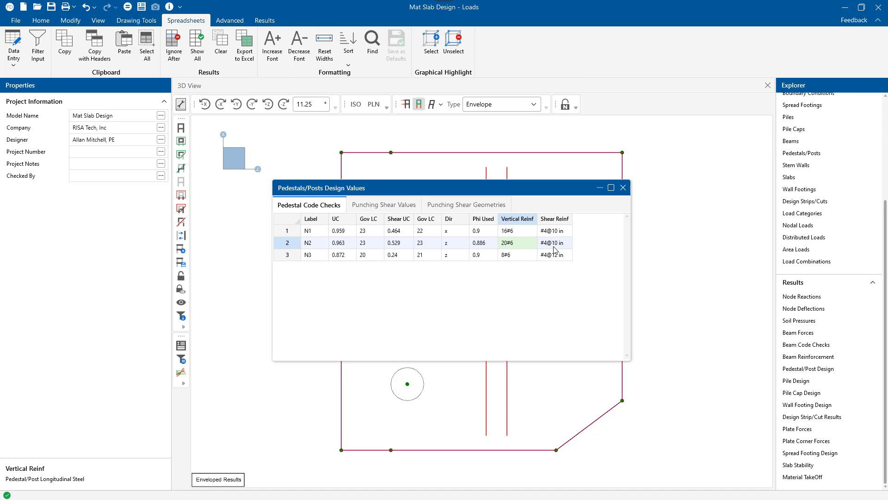
left_click(623, 187)
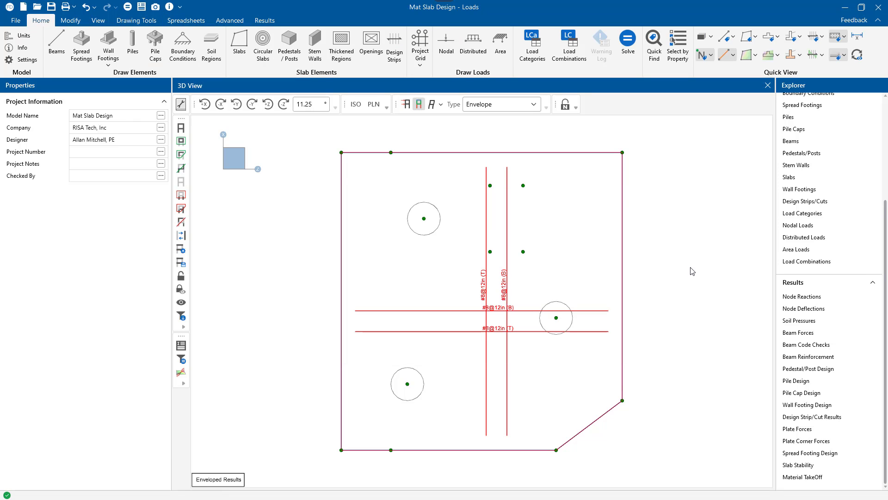
Step: Open the design strip results and review the top, bottom and shear unity checks, widening the window to show all columns
double_click(846, 416)
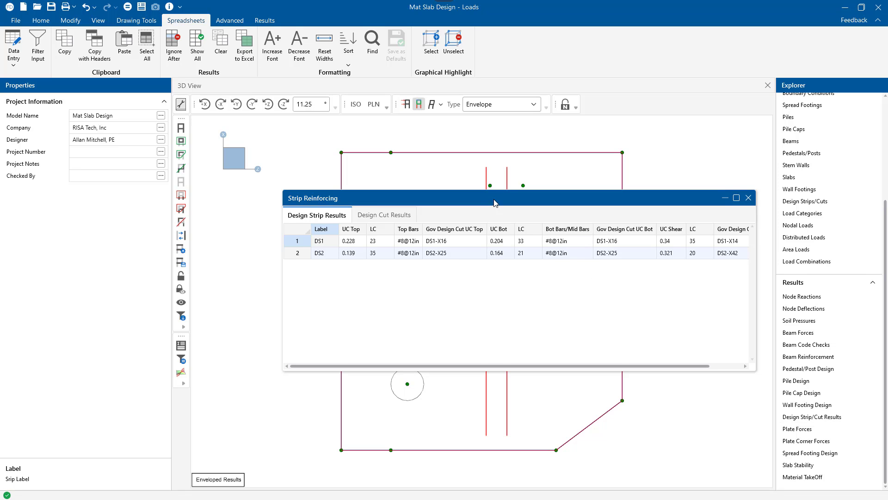
left_click_drag(496, 201, 443, 187)
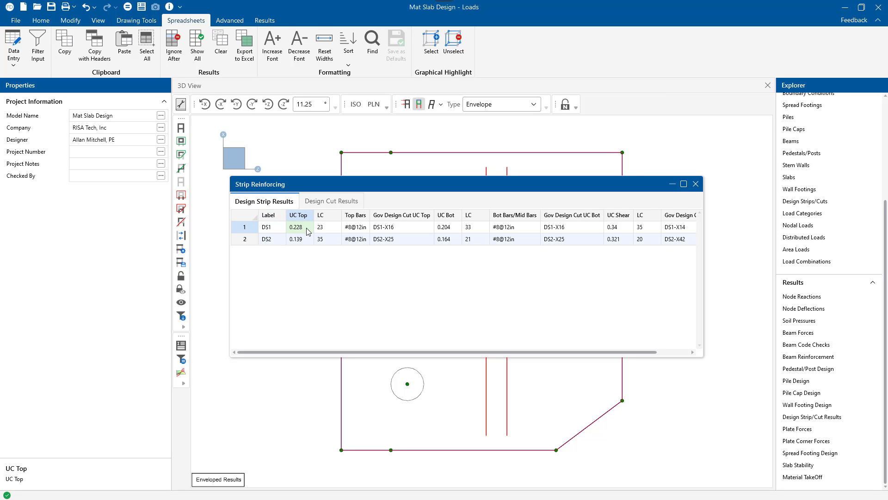
left_click(447, 231)
left_click(618, 230)
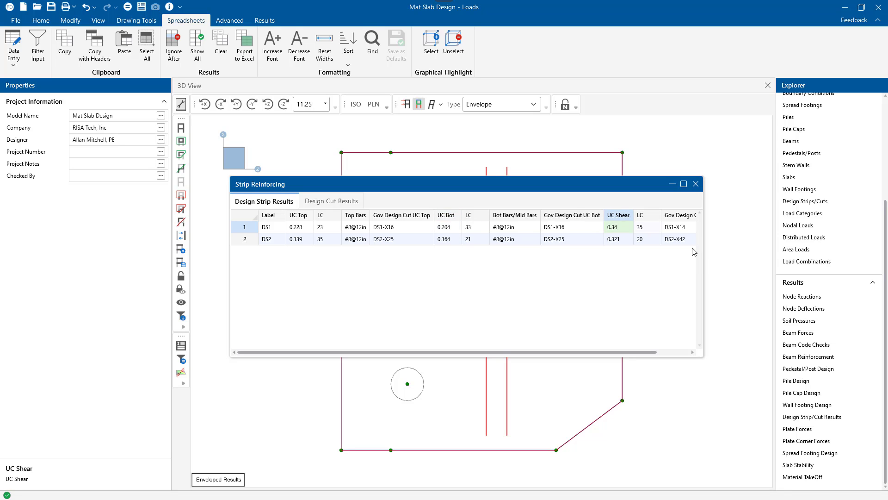
left_click_drag(706, 262, 766, 262)
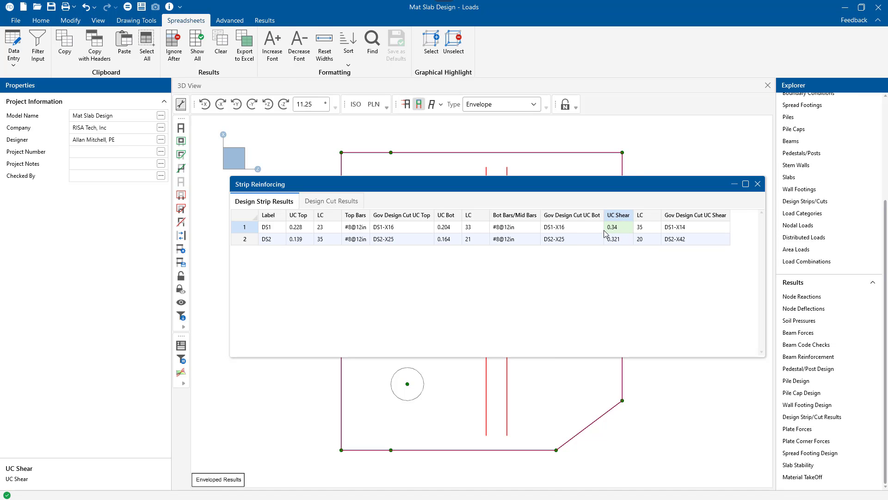
Step: Open the detail report for strip DS1 and inspect its enlarged z-z moment diagram, closing only the diagram
right_click(247, 233)
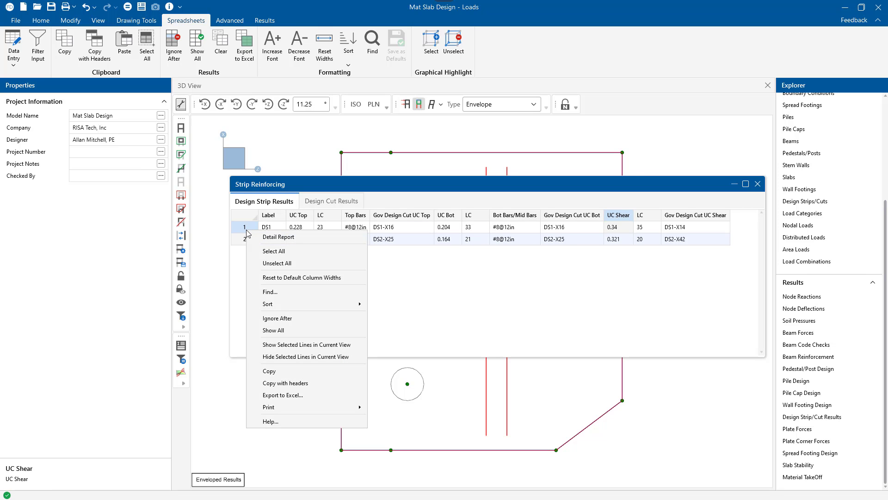
left_click(273, 237)
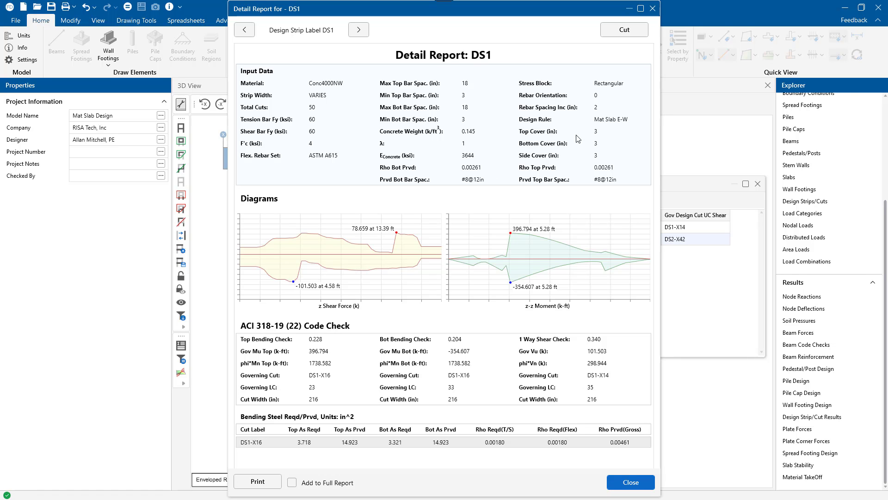
left_click(531, 266)
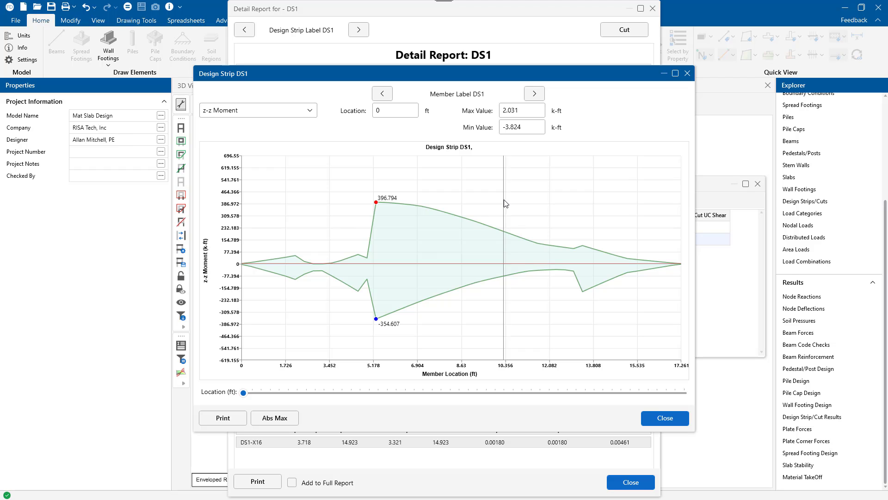
left_click(687, 73)
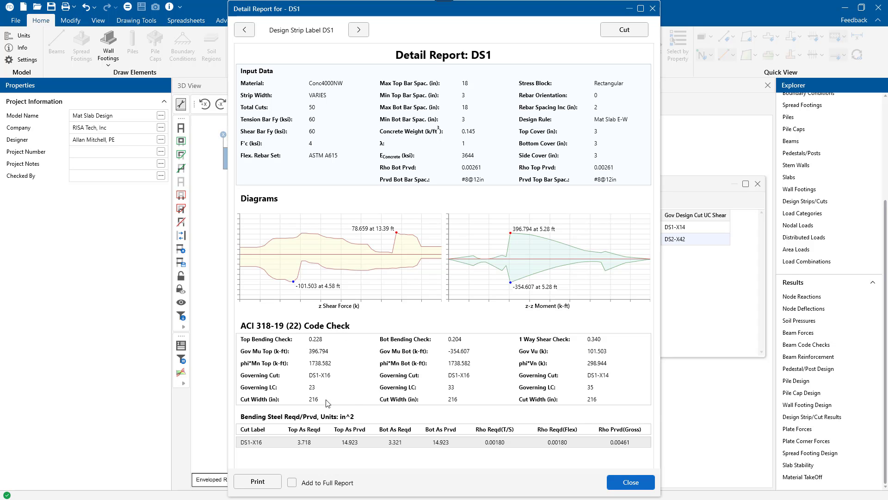
Step: Review the detail report of governing cut DS1-X16 from the bending steel table, and close the report and strip results
left_click(332, 440)
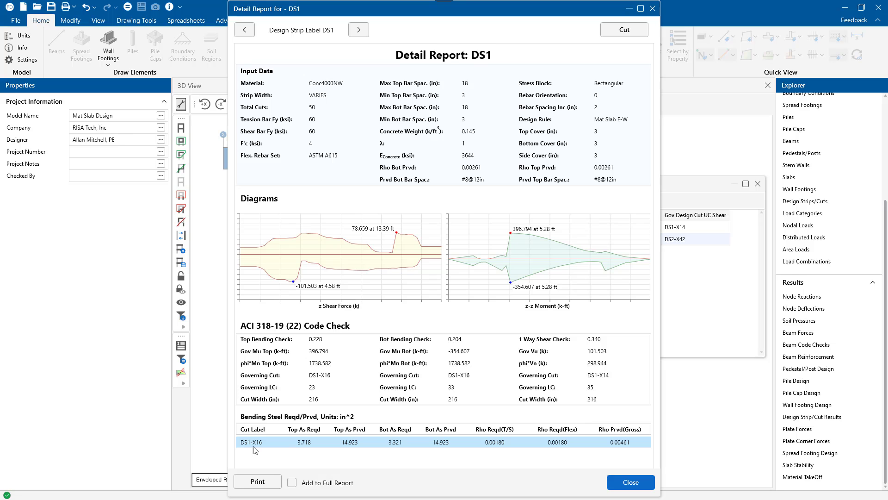
double_click(278, 445)
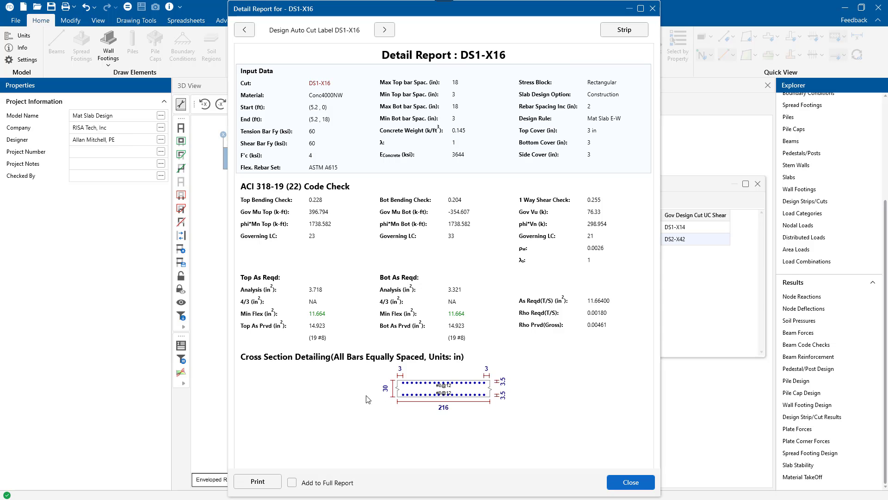
left_click(625, 483)
left_click(758, 183)
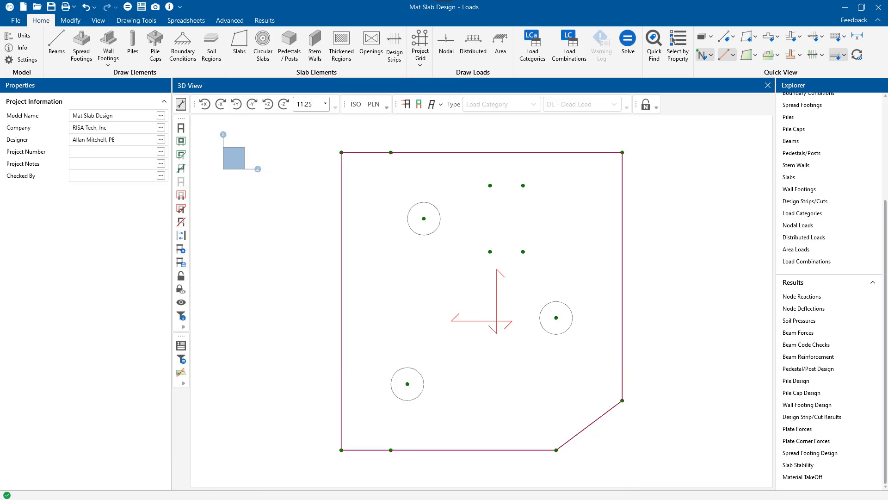
Step: Display the slab's MX moment contours and plot a contour diagram along a full-length cut at Z = 3 ft, then clear the display
left_click(755, 55)
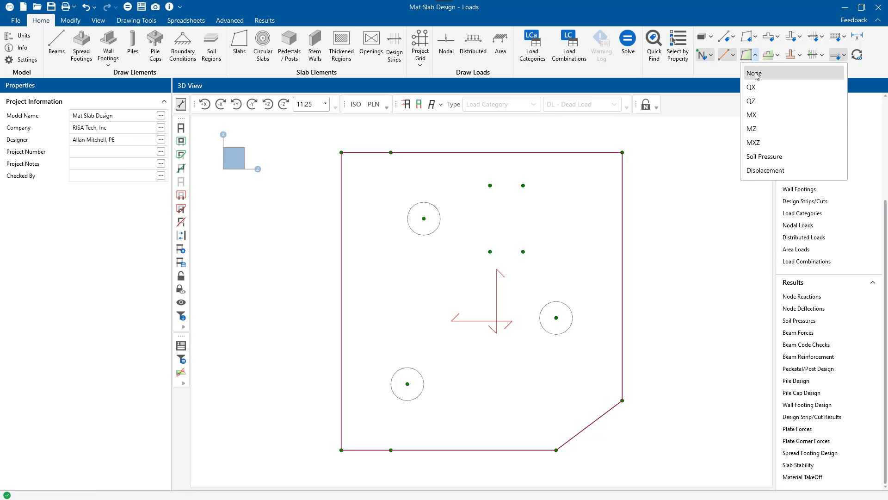
left_click(751, 115)
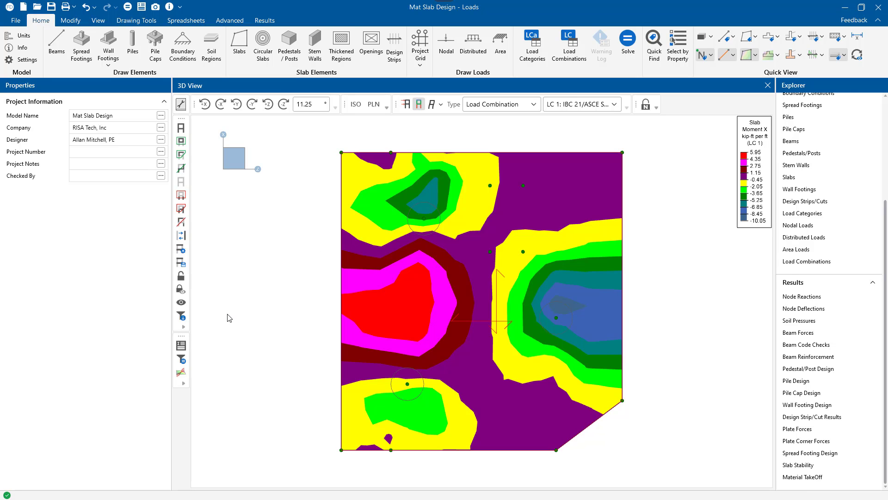
left_click(183, 372)
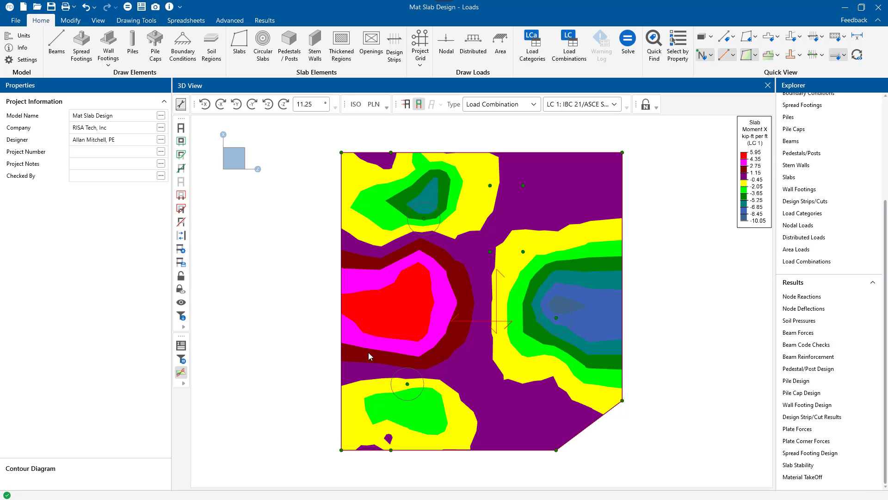
left_click(391, 449)
left_click(391, 157)
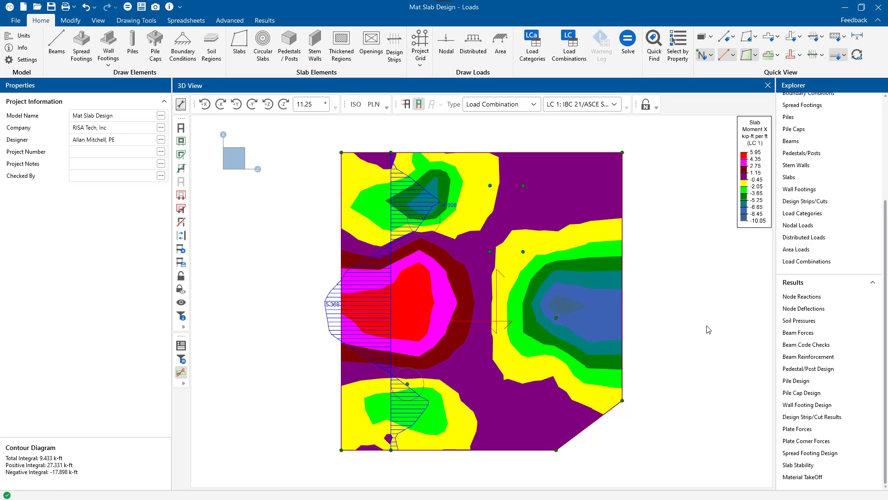
key("Escape")
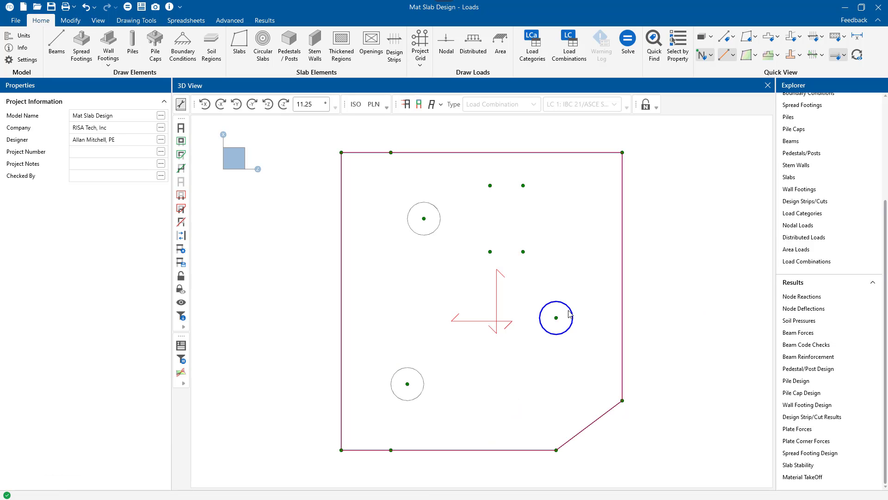
Step: Display the design strip reinforcement together with the enveloped strip moment diagrams on the slab
left_click(823, 58)
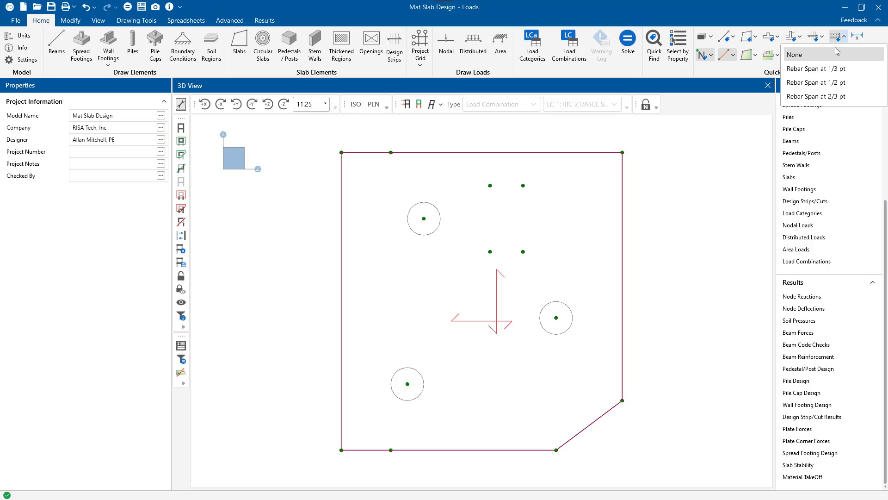
left_click(834, 40)
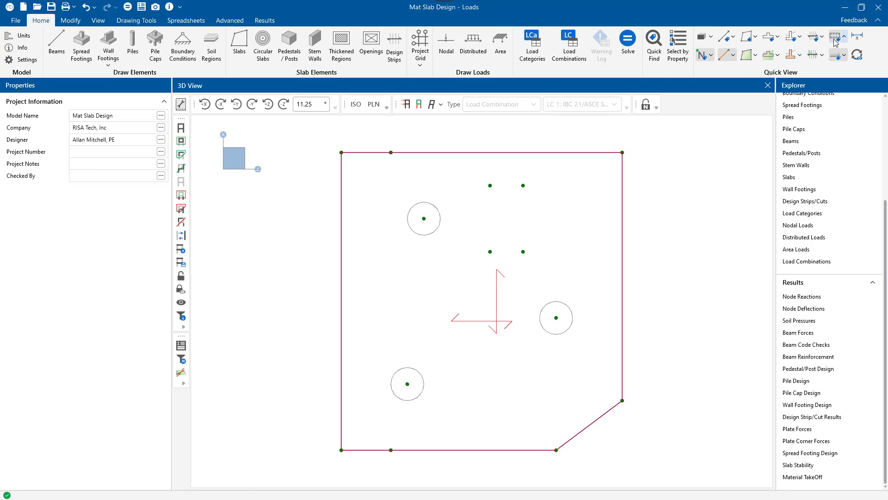
left_click(813, 56)
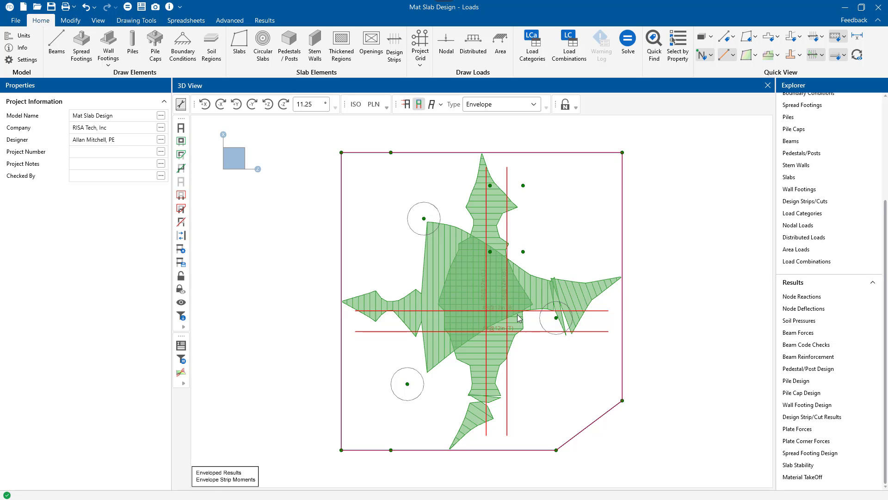
Step: Isolate strip DS1 by locking the unselected items, inspect its moment diagram and reinforcement, and reset the results display
left_click(489, 158)
left_click(488, 155)
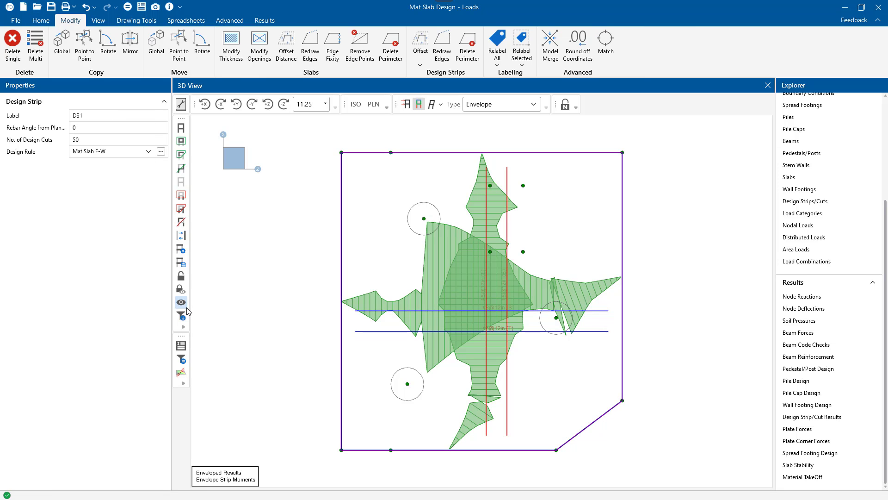
left_click(181, 292)
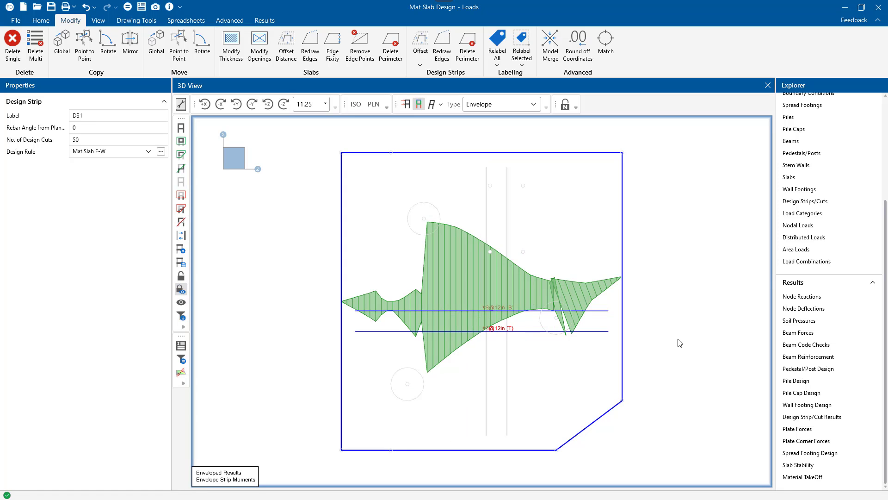
left_click(683, 315)
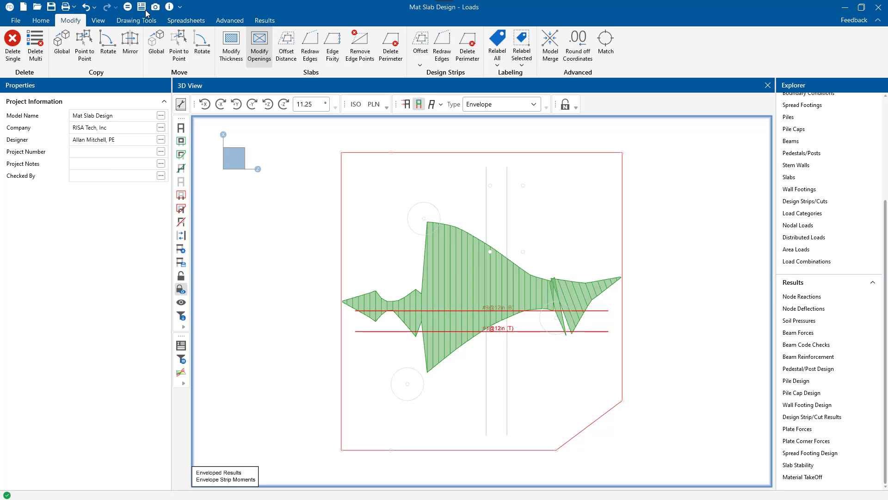
left_click(41, 20)
left_click(857, 58)
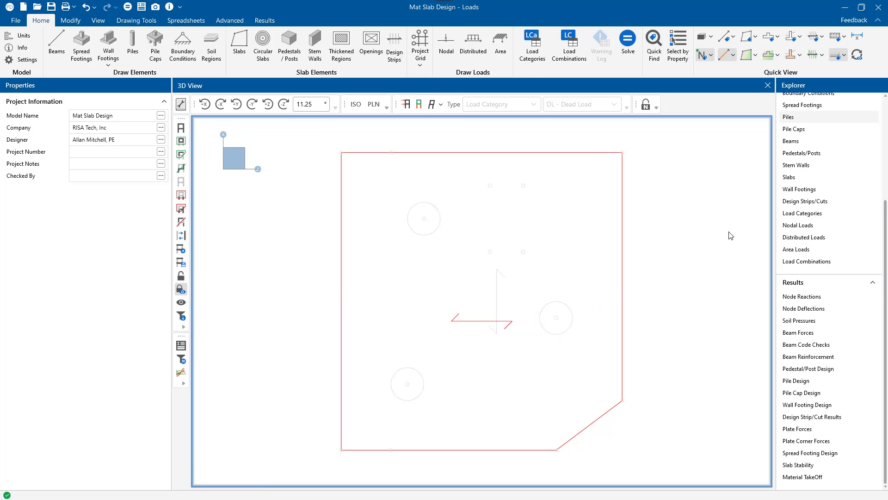
Step: Unlock all locked model items and open the recent project Mat Slab Design - Final.fnd
left_click(180, 291)
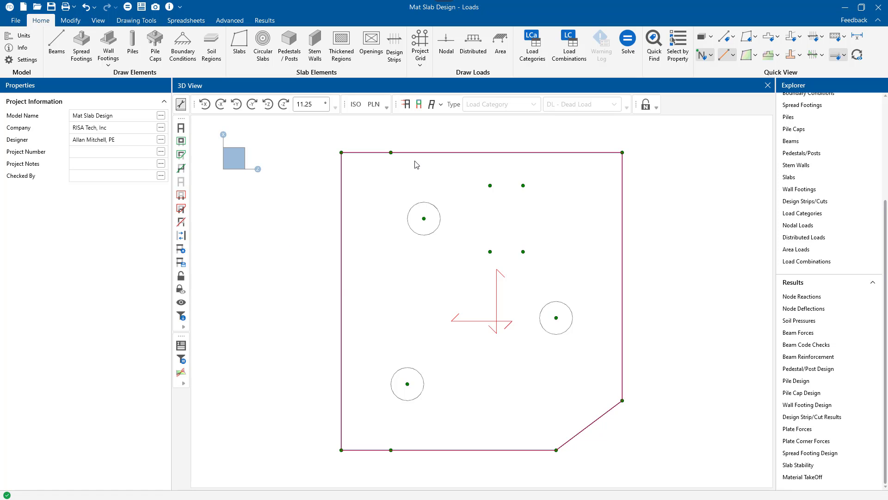
left_click(21, 22)
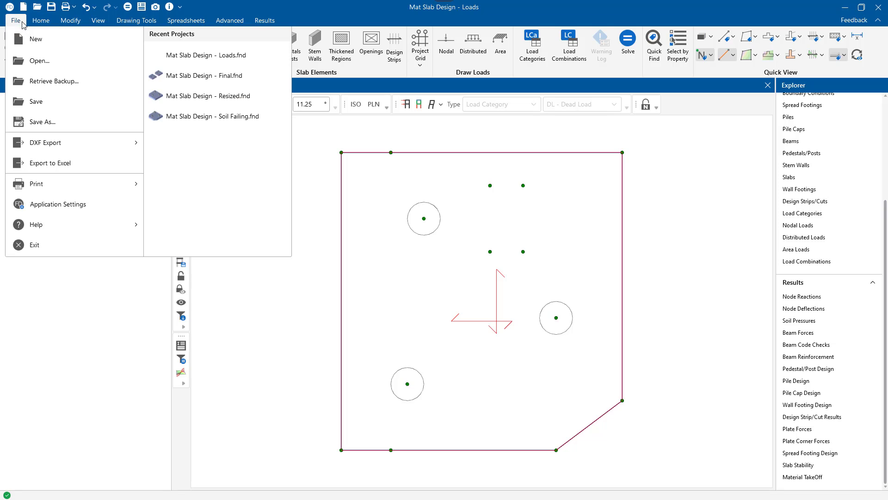
left_click(210, 78)
left_click(485, 284)
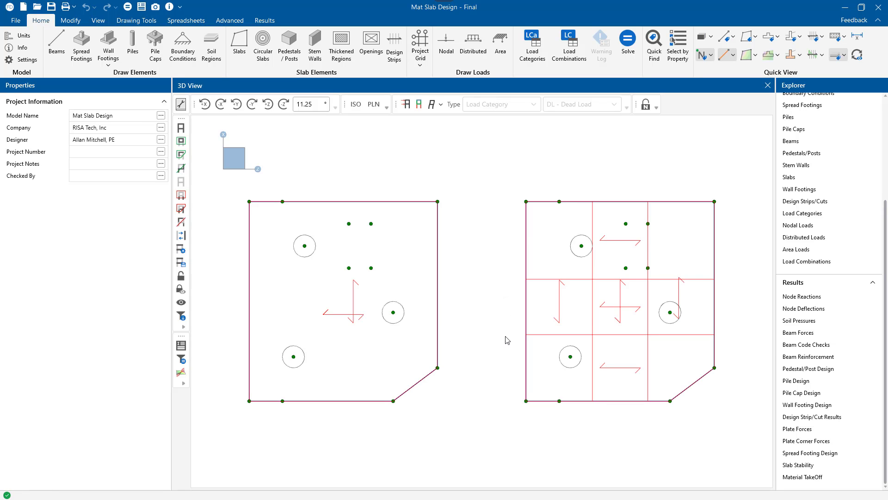
Step: Check the DL - Dead Load loads on both slabs, hide them, and display the strip rebar spans at the 1/3 point
left_click(406, 105)
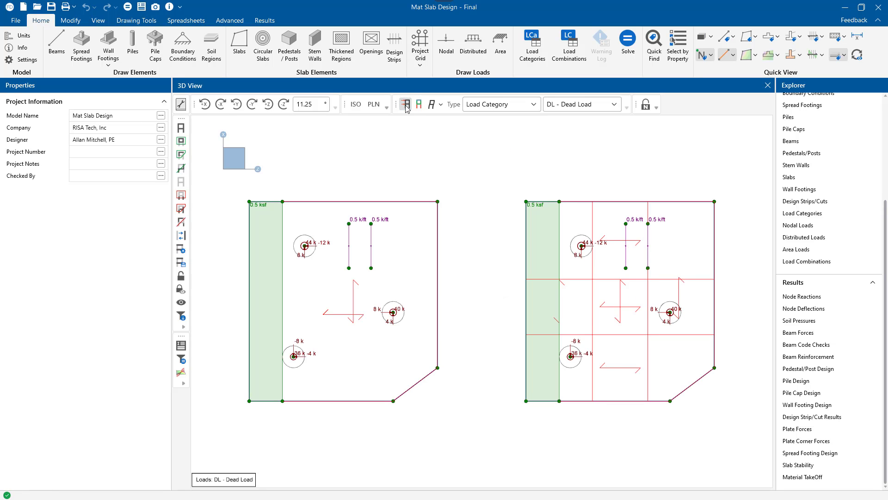
left_click(406, 106)
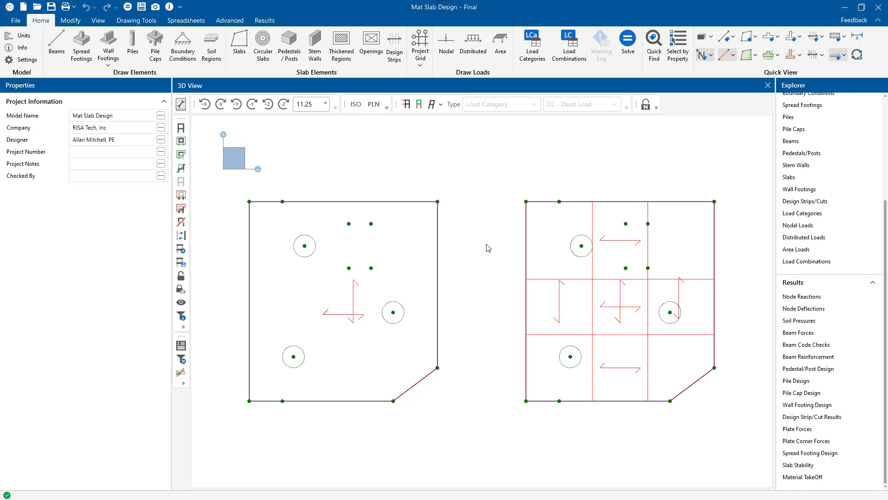
left_click(845, 37)
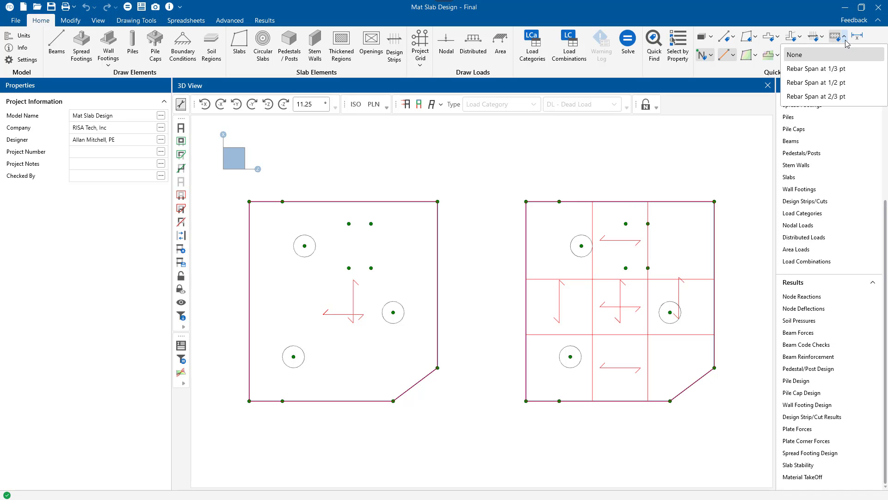
left_click(817, 67)
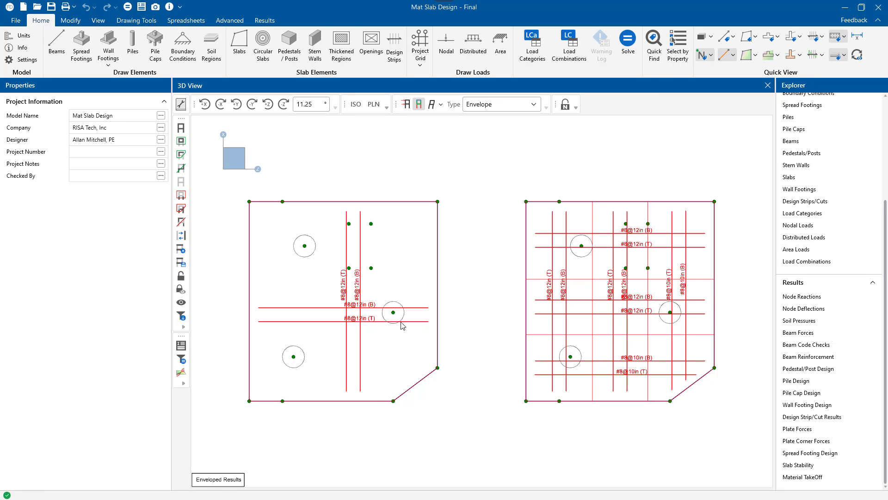
Step: Review the detail report of strip DS8 on the multi-strip slab and of its cut DS8-X25, and close the report
scroll(647, 303, "up", 3)
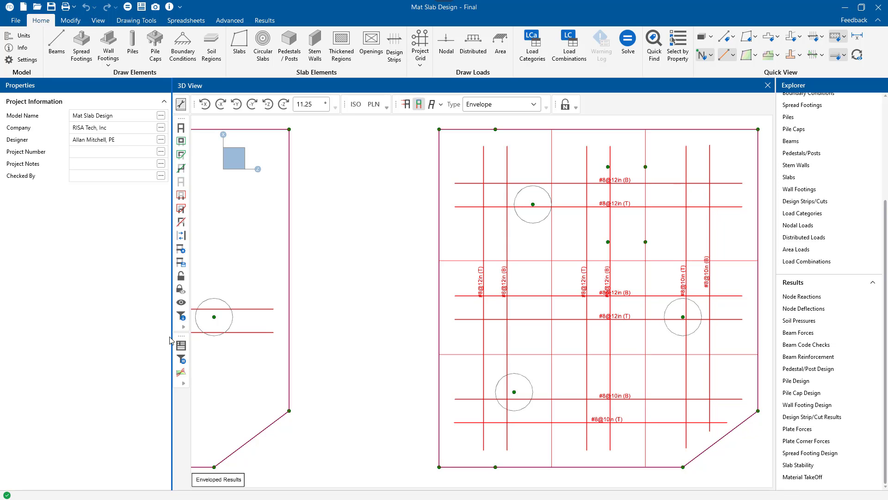
left_click(181, 346)
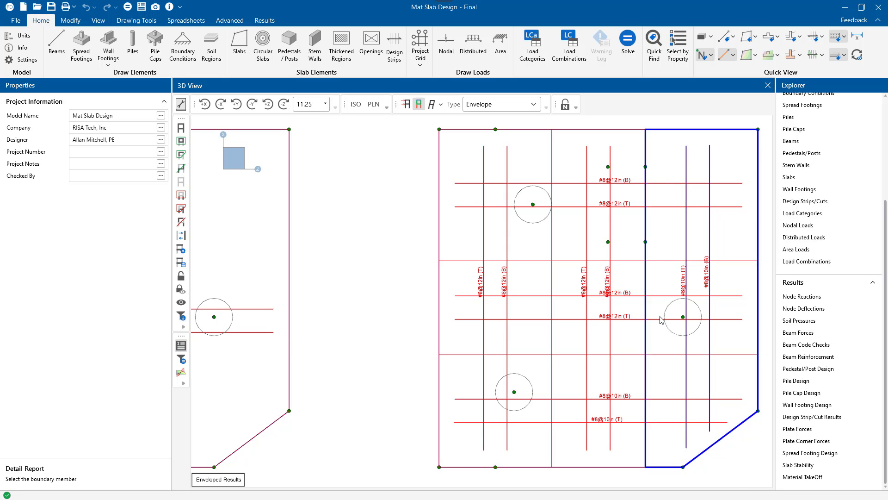
left_click(647, 364)
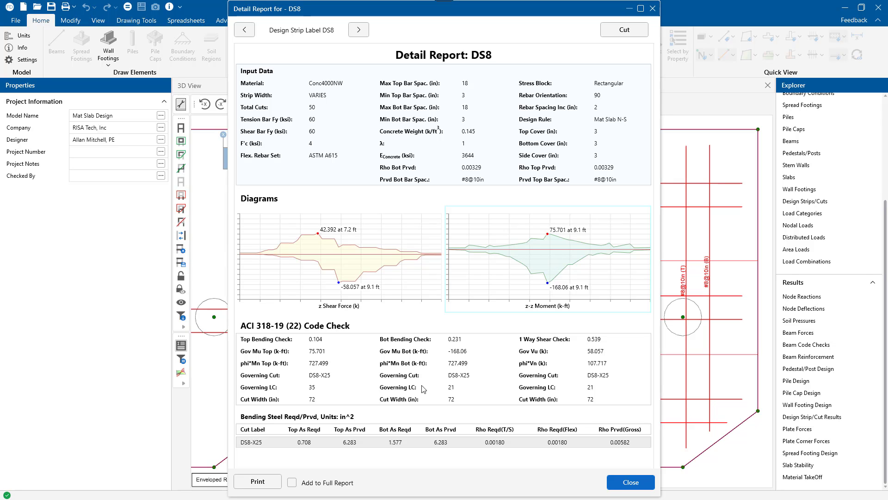
left_click(284, 446)
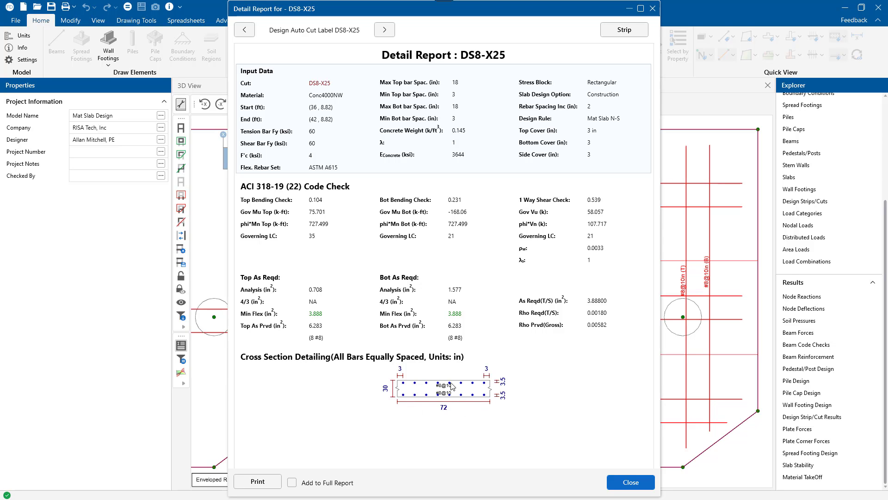
left_click(652, 8)
Step: Examine the reinforcement layout of the slab that has a single design strip in each direction
scroll(483, 293, "up", 2)
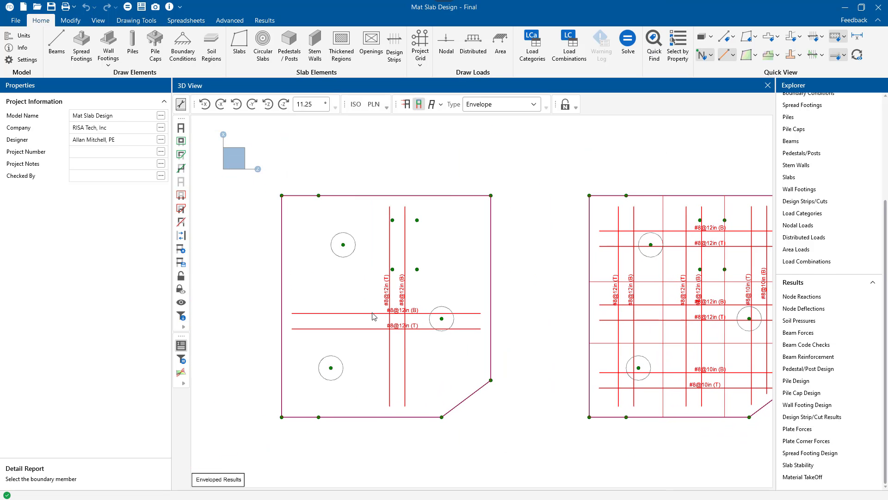
scroll(377, 319, "up", 2)
middle_click_drag(568, 308, 627, 311)
scroll(497, 323, "up", 1)
middle_click_drag(504, 330, 531, 334)
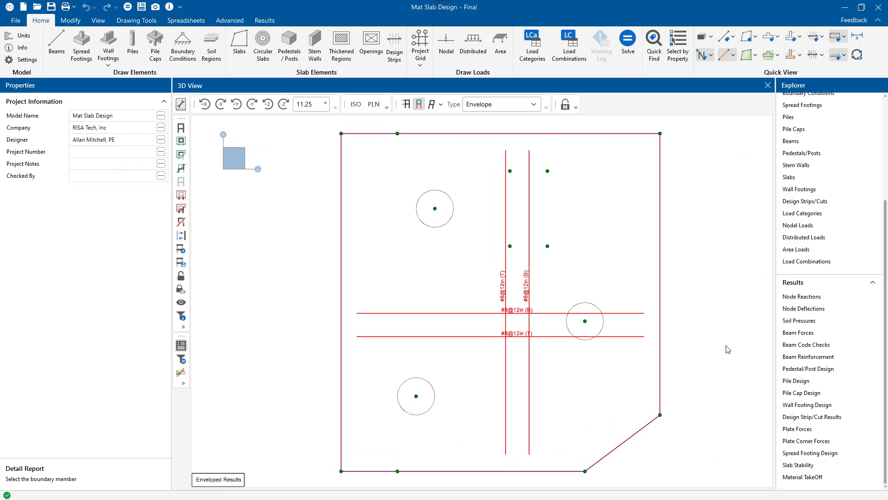